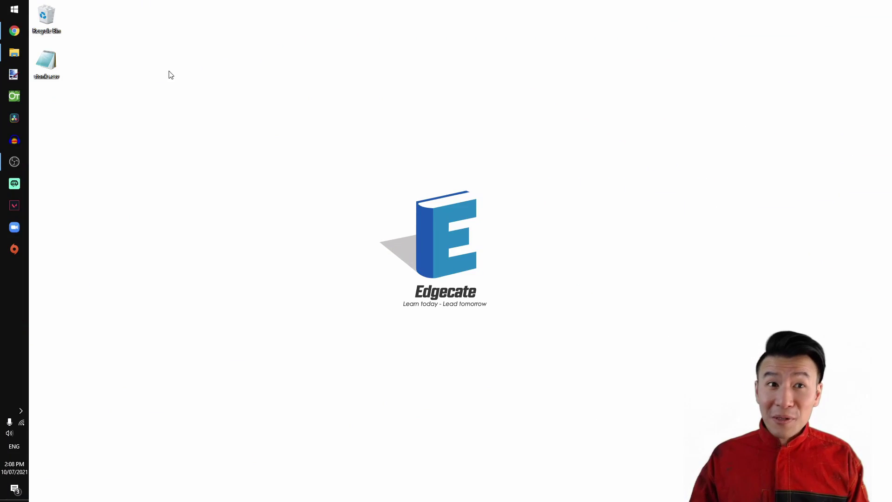
- Open stonks.csv in Notepad, zoom in, and move the window to the right
double_click(52, 73)
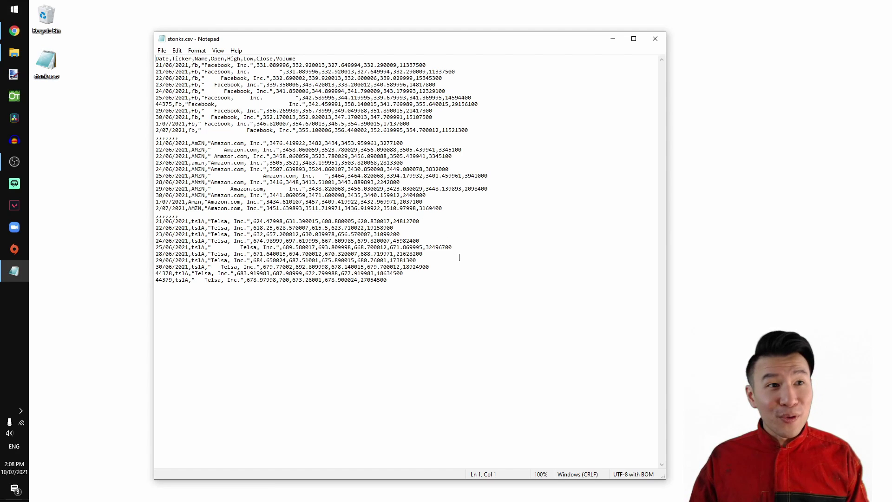
scroll(460, 269, up, 4)
scroll(464, 274, up, 1)
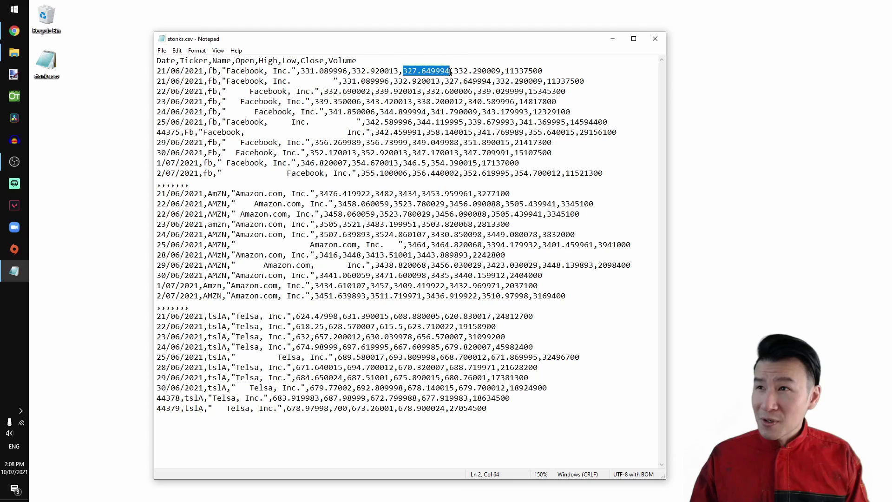
drag(397, 44, 608, 42)
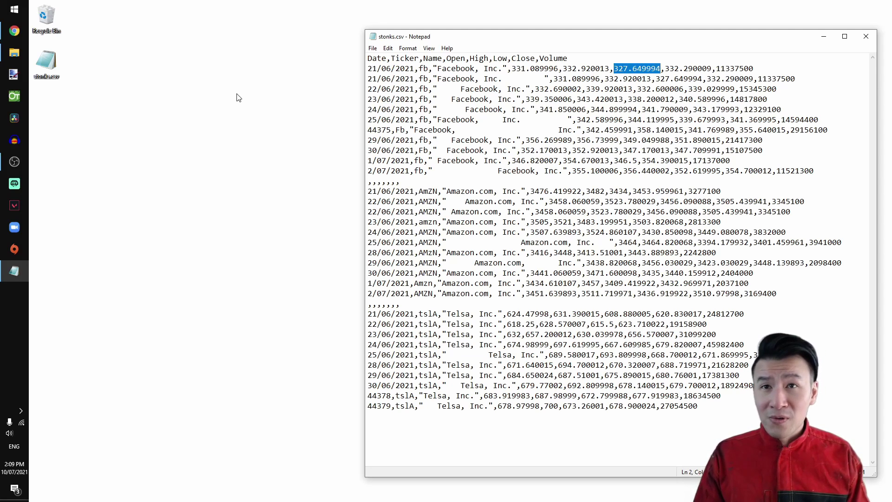
- Launch Excel from the Start search
key(super)
text(excel)
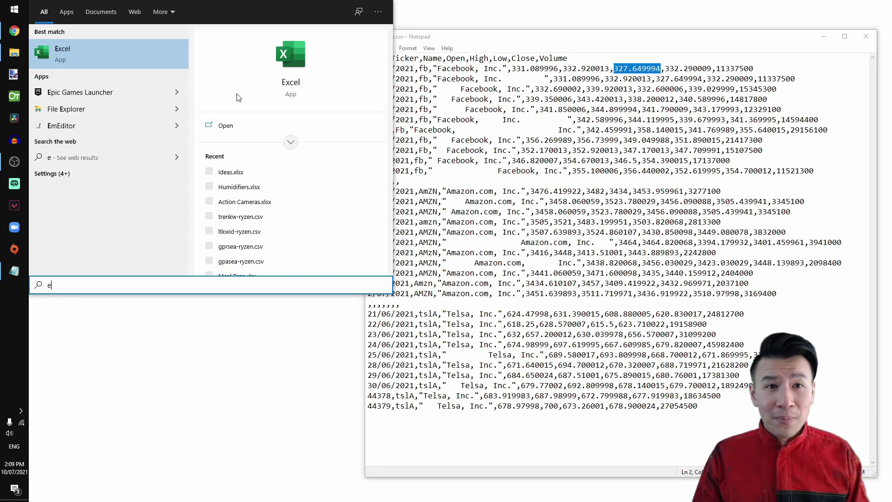
key(Return)
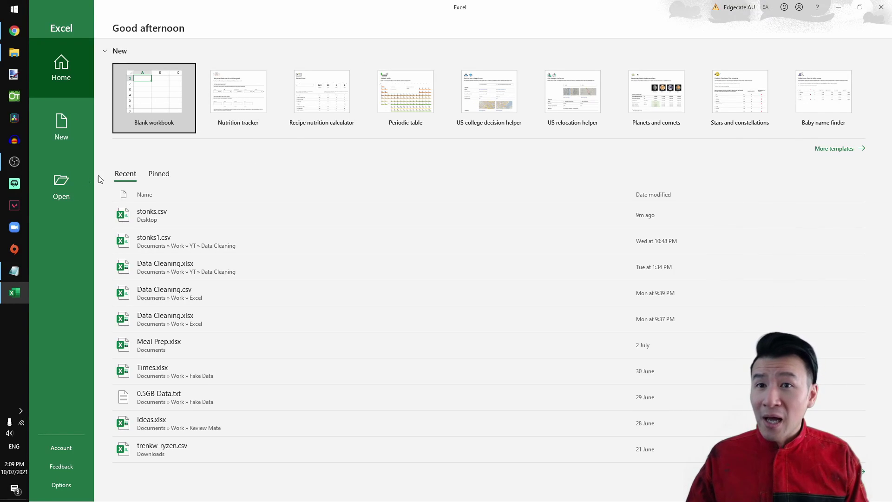
- Browse to the Desktop, show All Files, and open stonks.csv
click(62, 188)
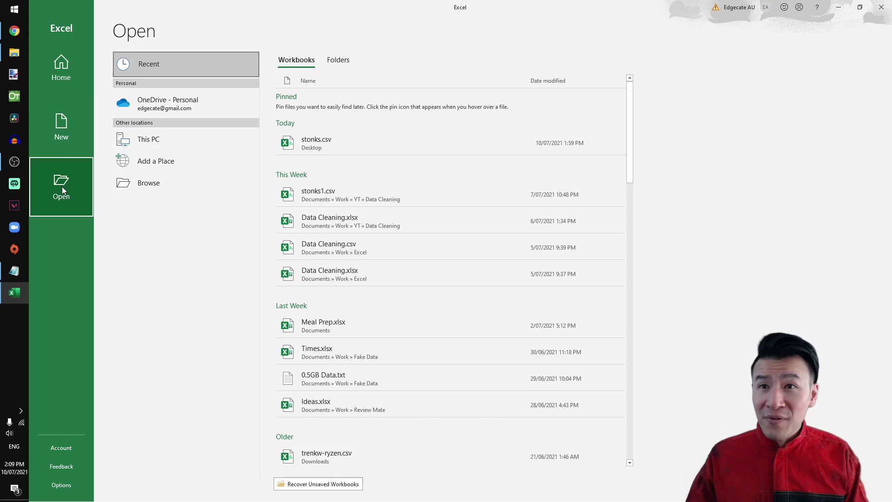
click(156, 185)
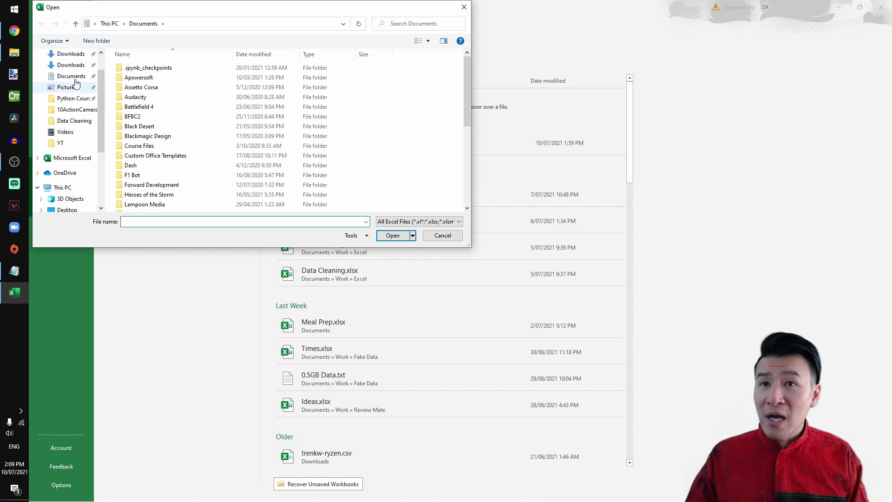
scroll(76, 84, up, 1)
click(71, 74)
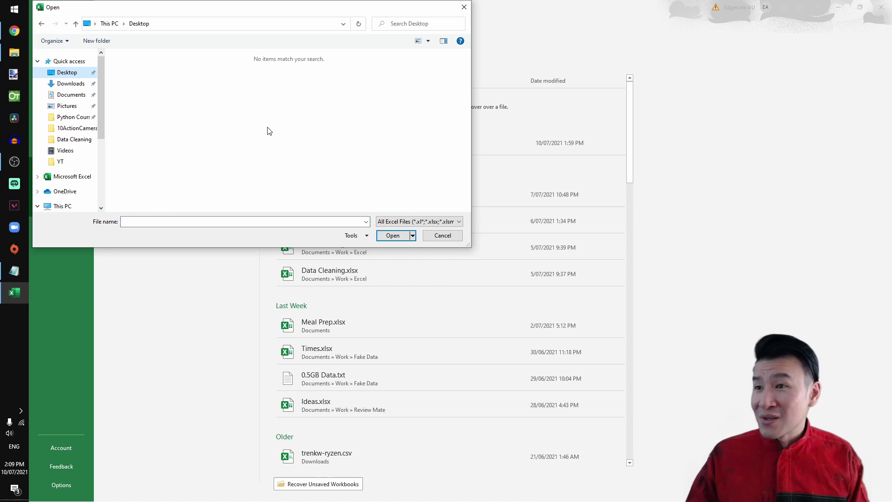
click(396, 222)
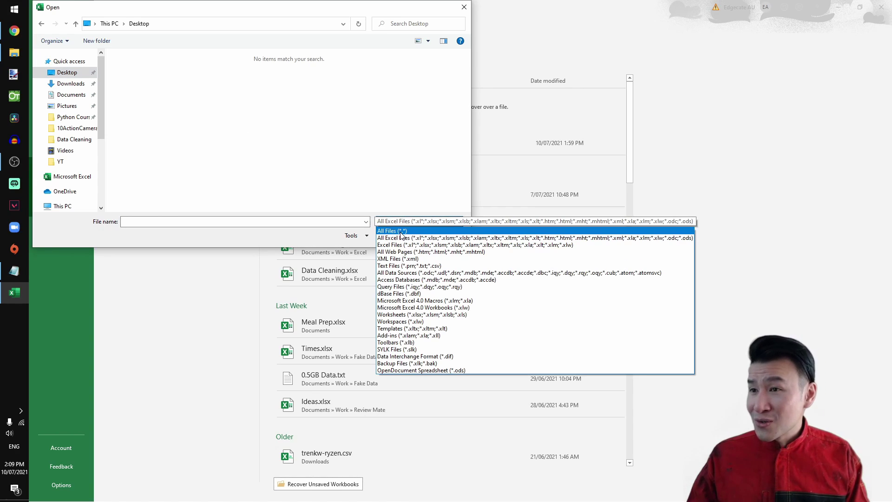
click(402, 231)
double_click(140, 89)
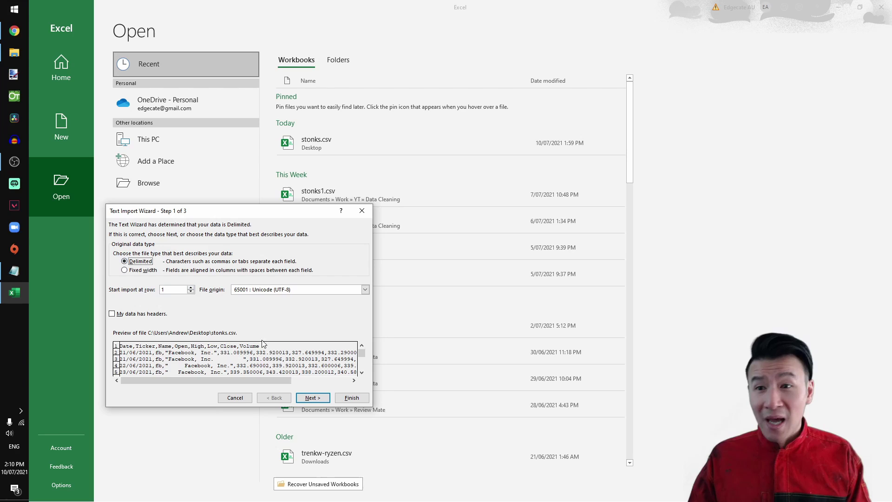
- Import stonks.csv as comma-delimited (not tab) with General column format
click(315, 400)
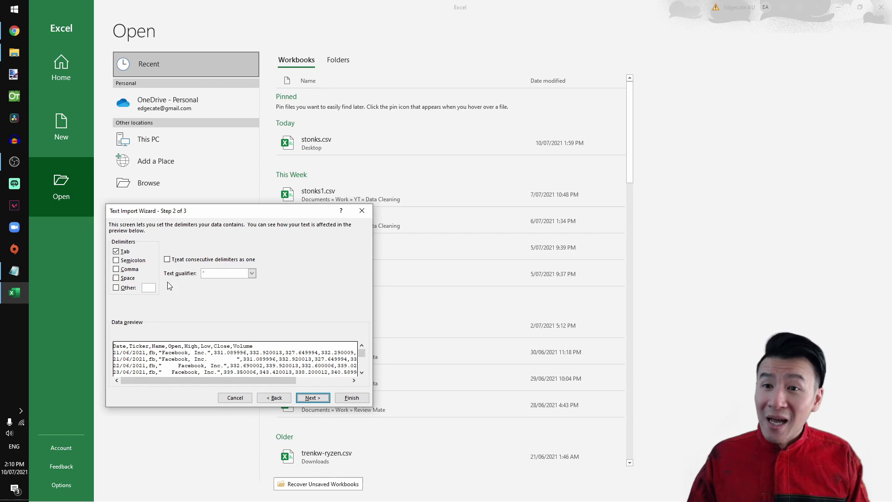
click(126, 251)
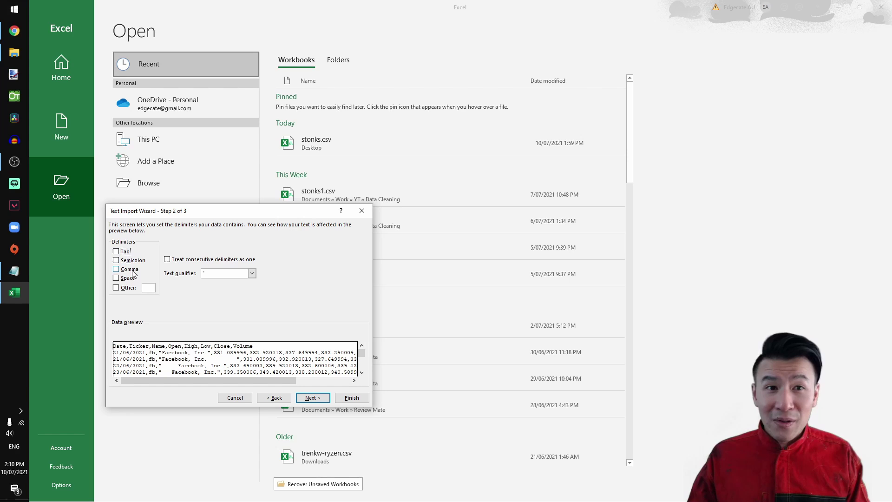
click(133, 274)
click(133, 274)
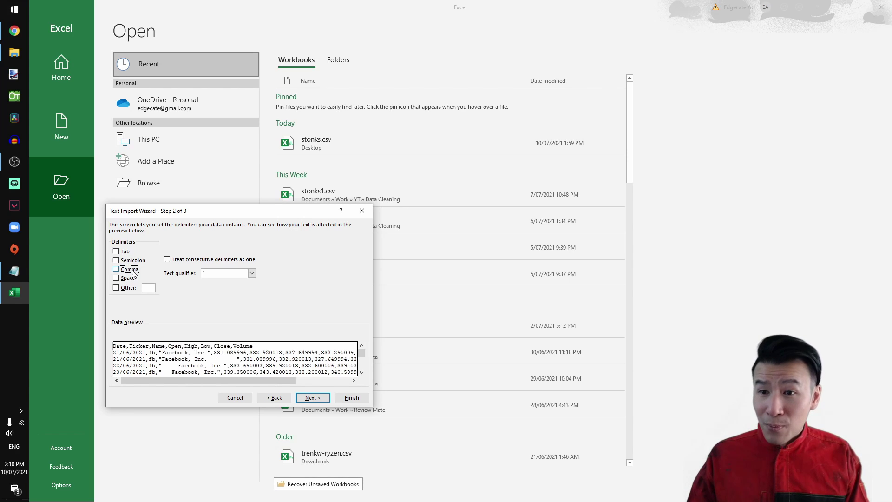
click(134, 274)
click(133, 274)
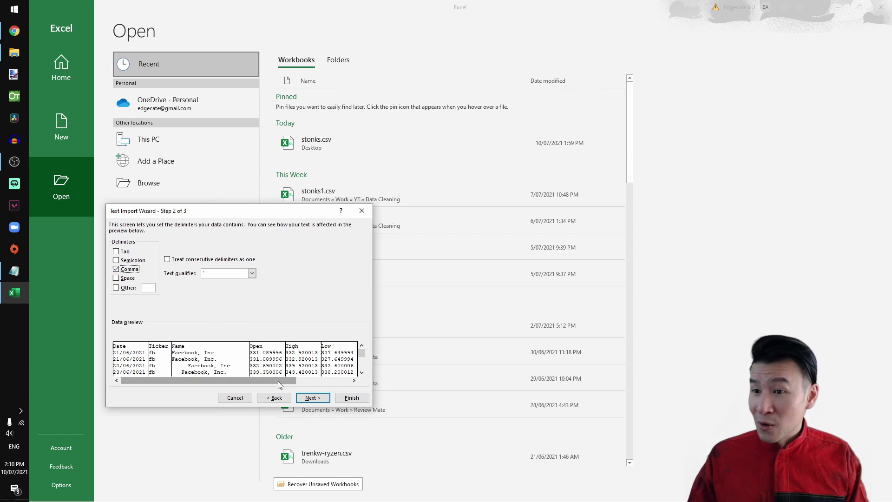
click(310, 398)
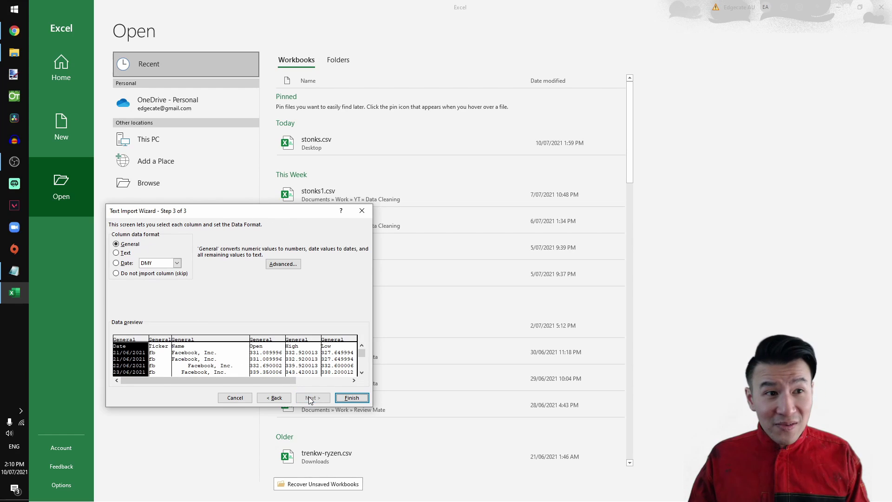
click(132, 245)
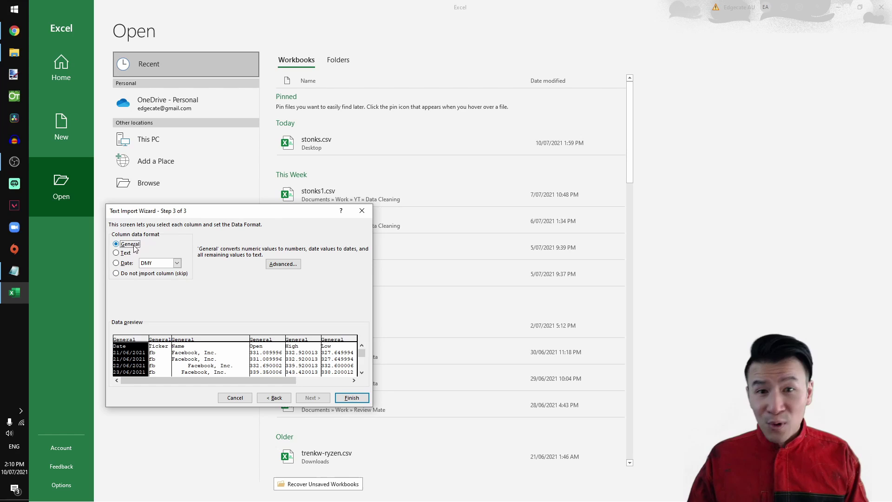
click(351, 398)
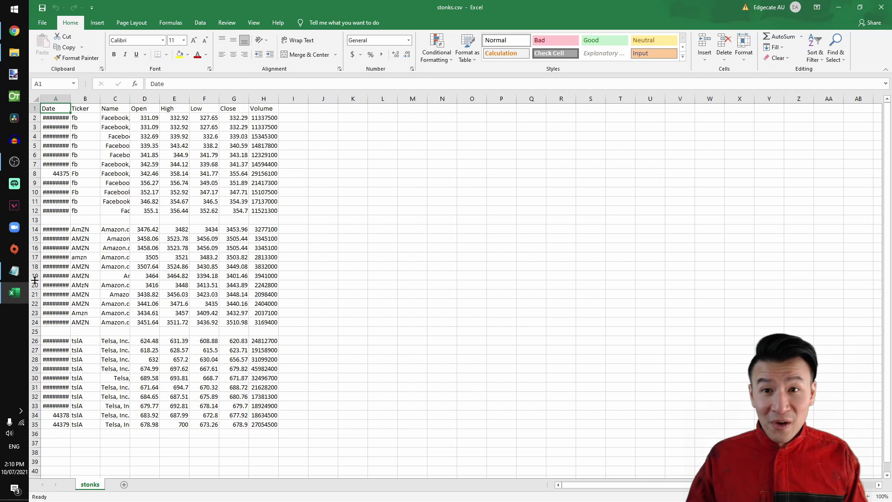
click(18, 273)
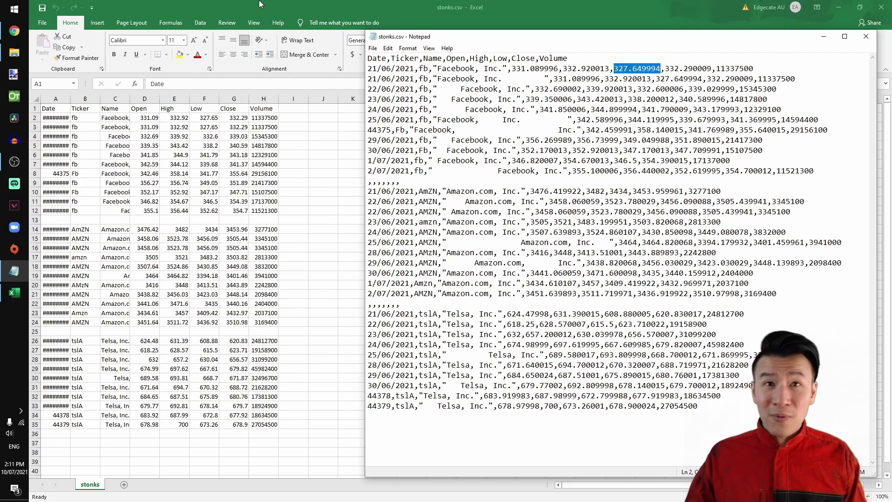
click(263, 47)
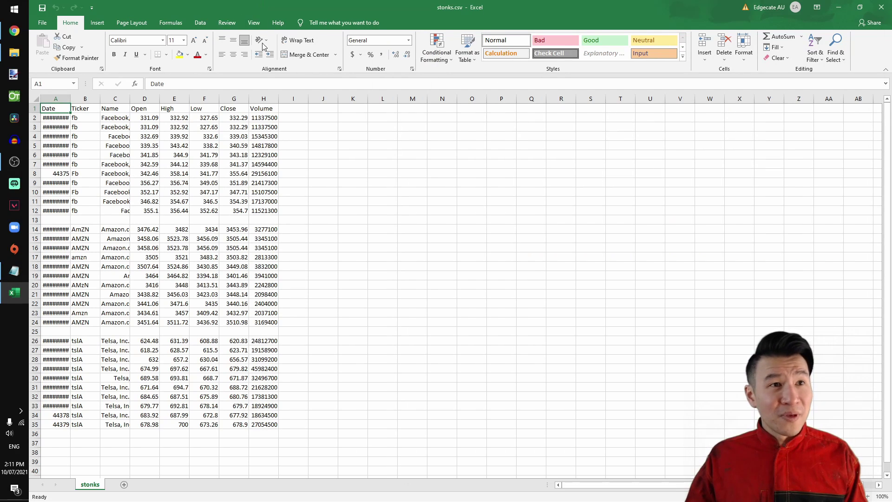
click(57, 100)
click(111, 127)
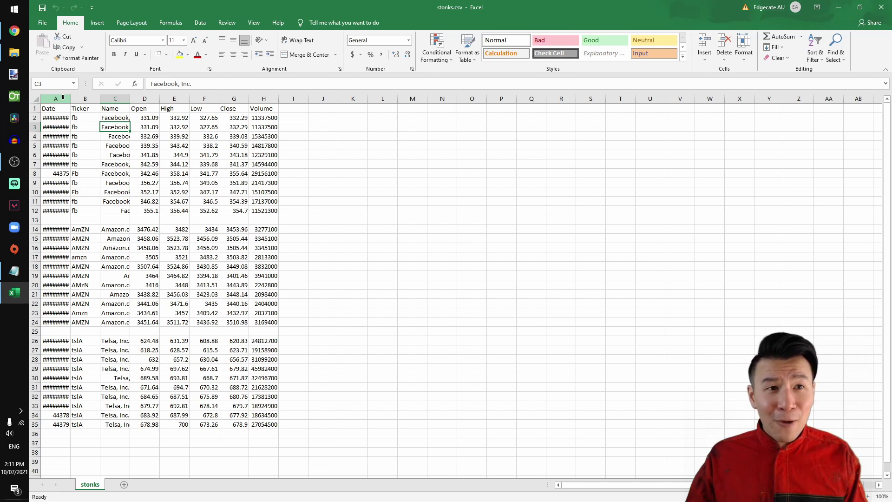
- AutoFit the widths of columns A through H
click(63, 99)
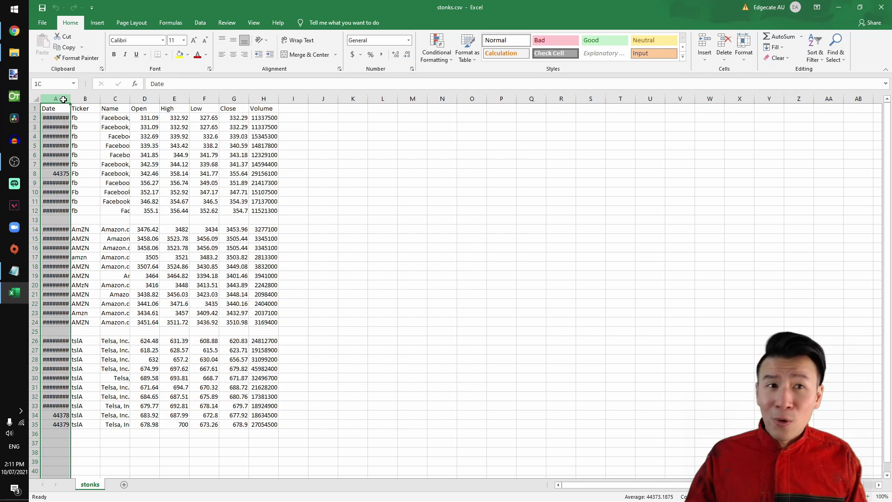
drag(63, 99, 263, 99)
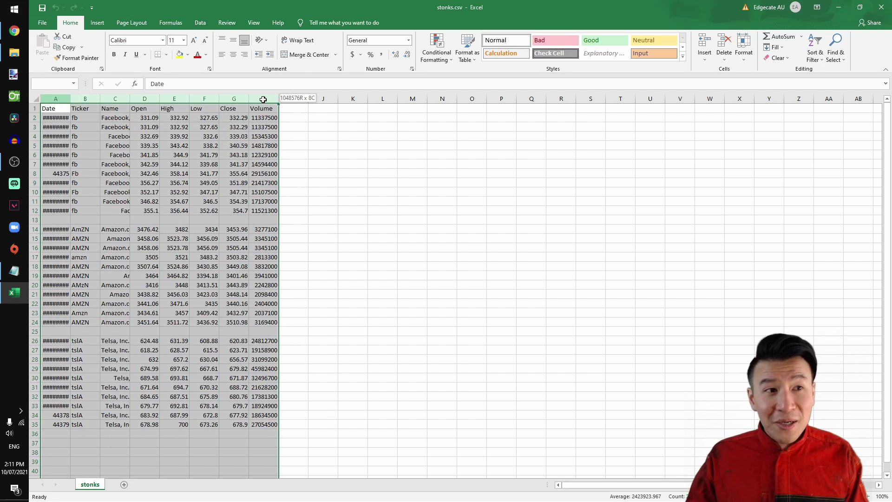
drag(263, 100, 263, 98)
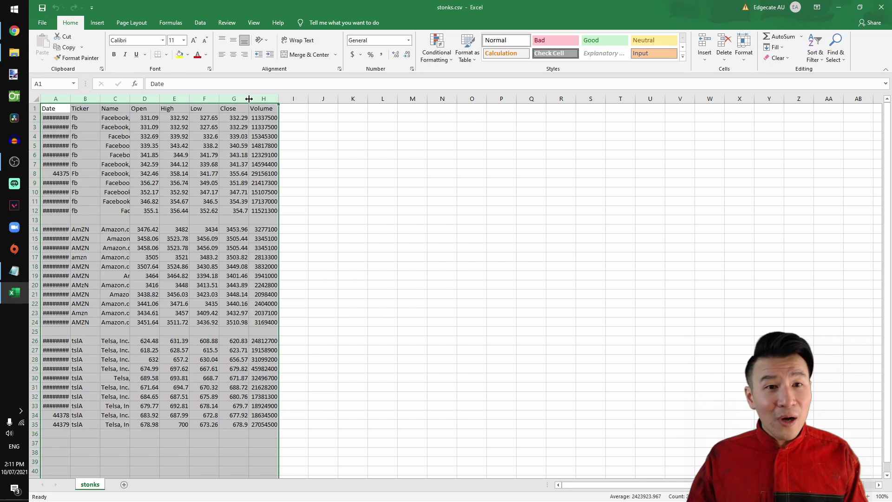
double_click(249, 98)
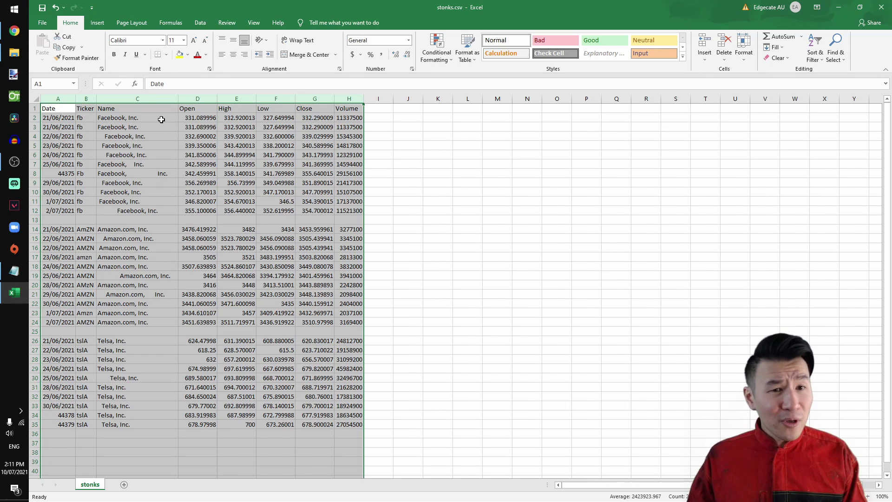
click(161, 119)
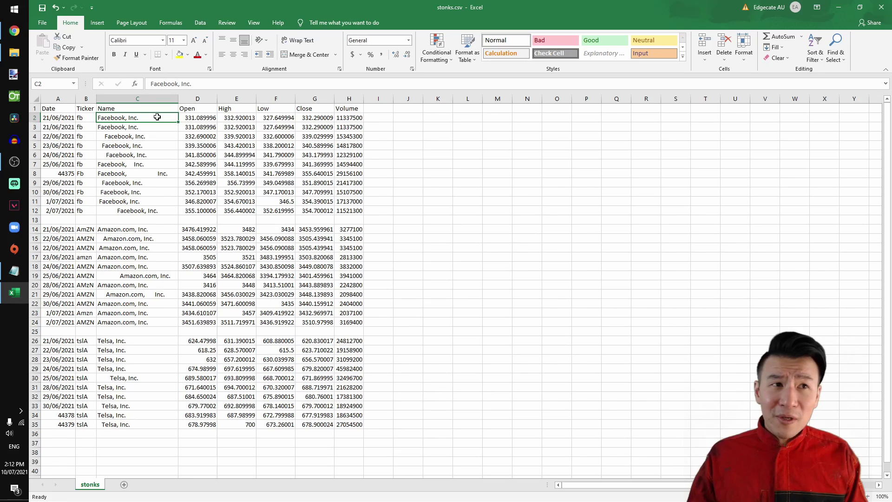
click(13, 277)
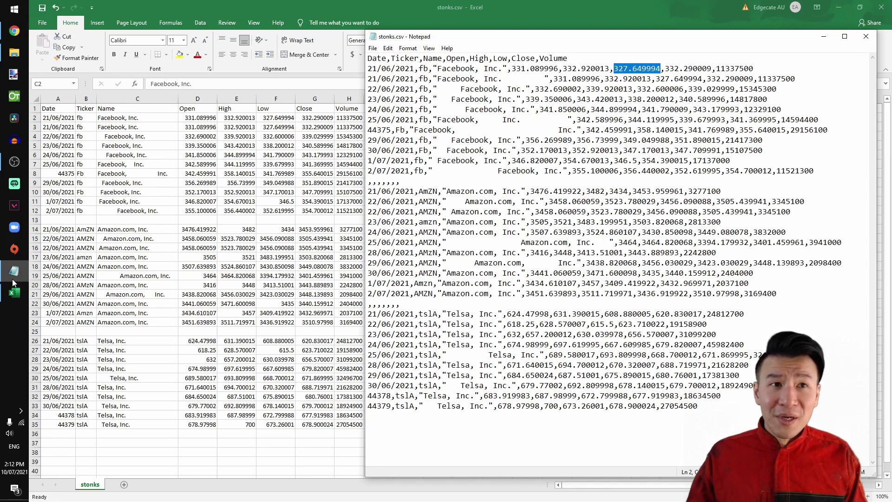
drag(431, 69, 509, 67)
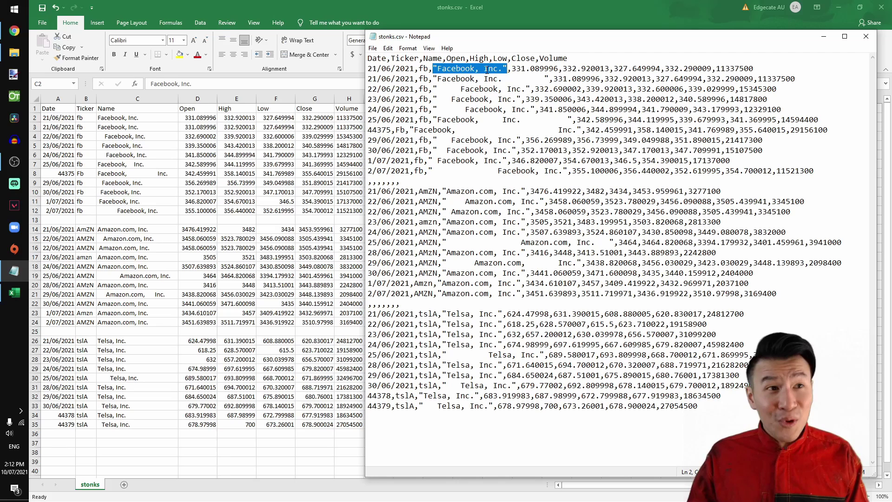
key(alt+Tab)
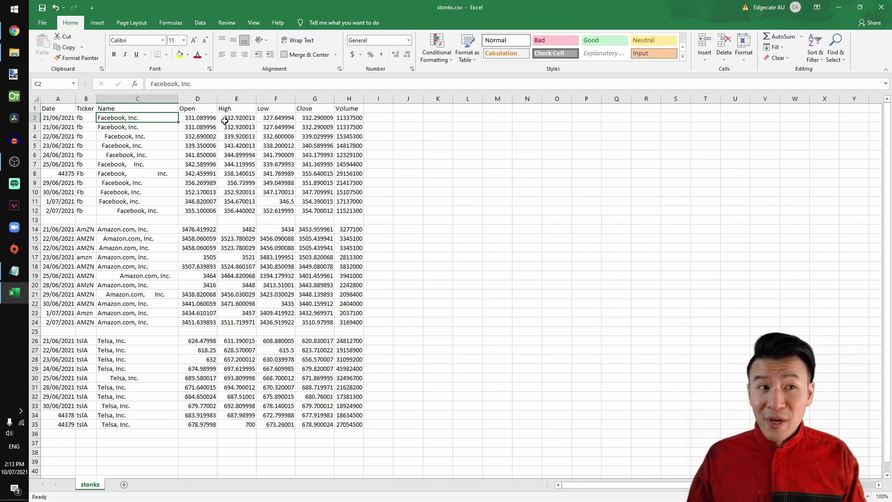
- Review messy cells: duplicate rows 2–3, padded Facebook names, misspelled Telsa, ticker casing
click(34, 219)
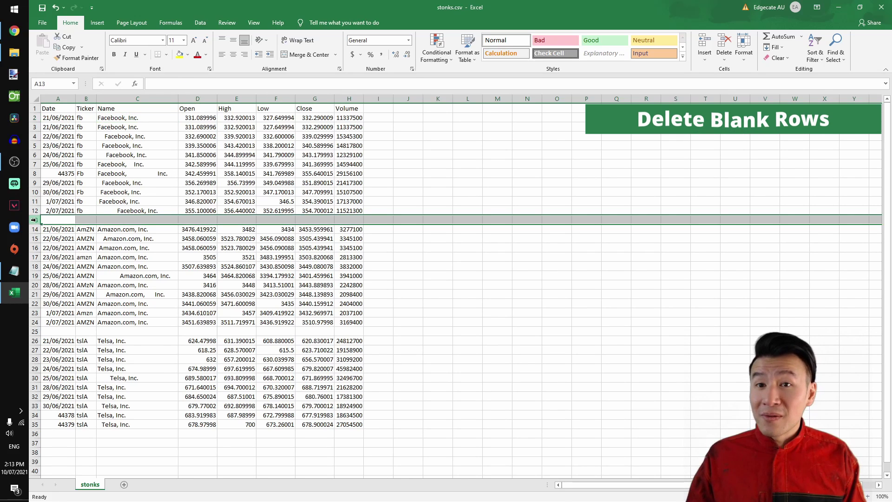
ctrl+click(36, 331)
drag(129, 120, 135, 128)
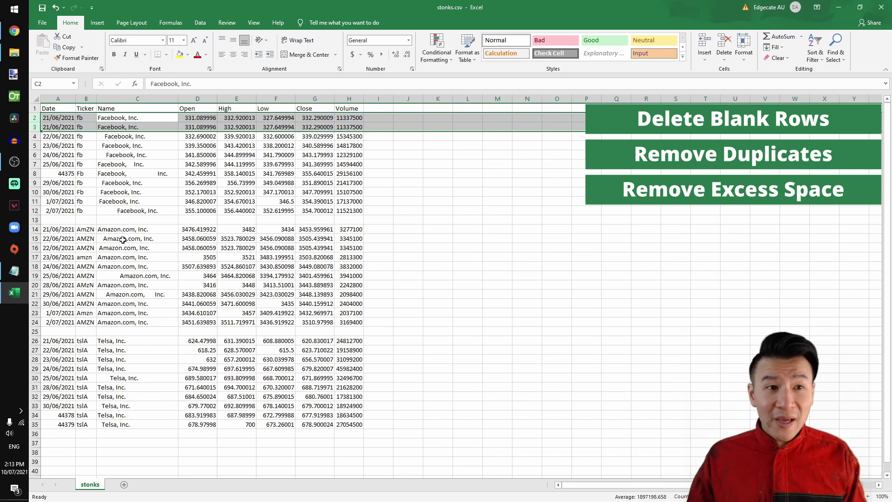
click(127, 182)
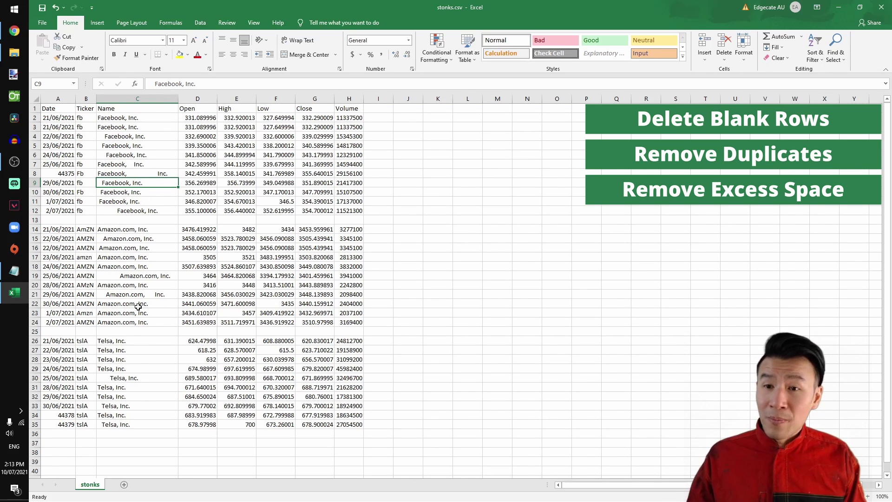
click(129, 342)
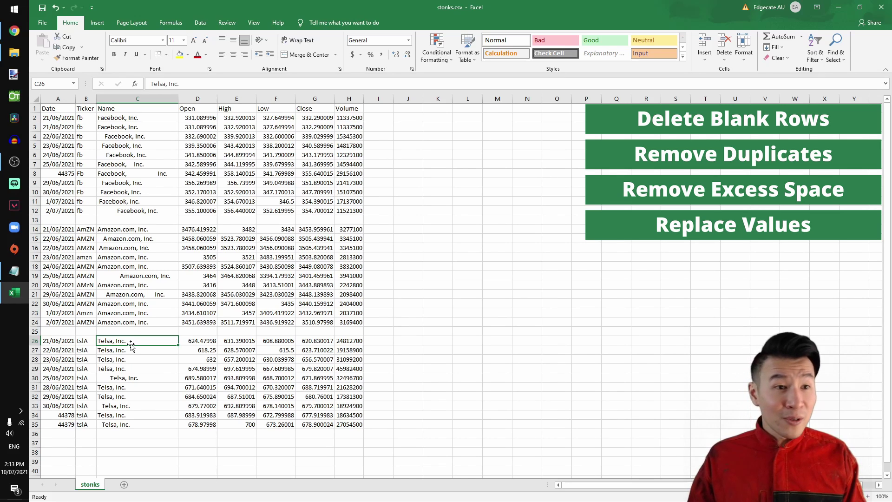
click(85, 97)
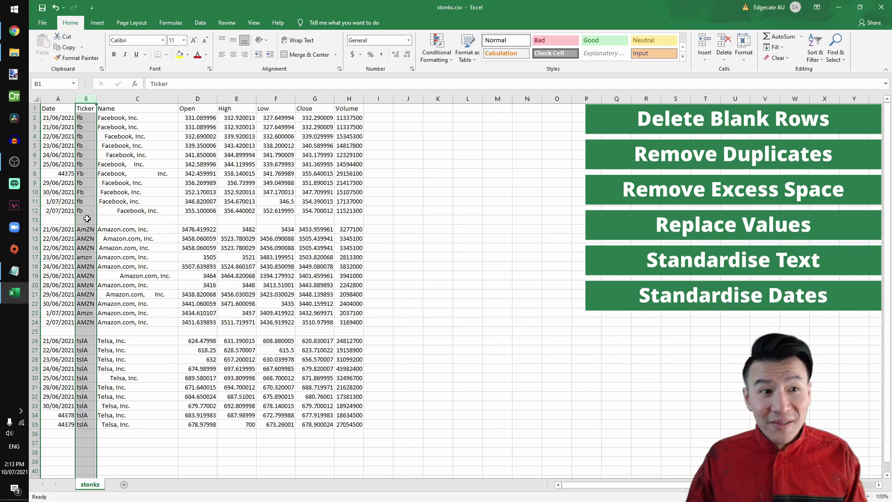
click(151, 214)
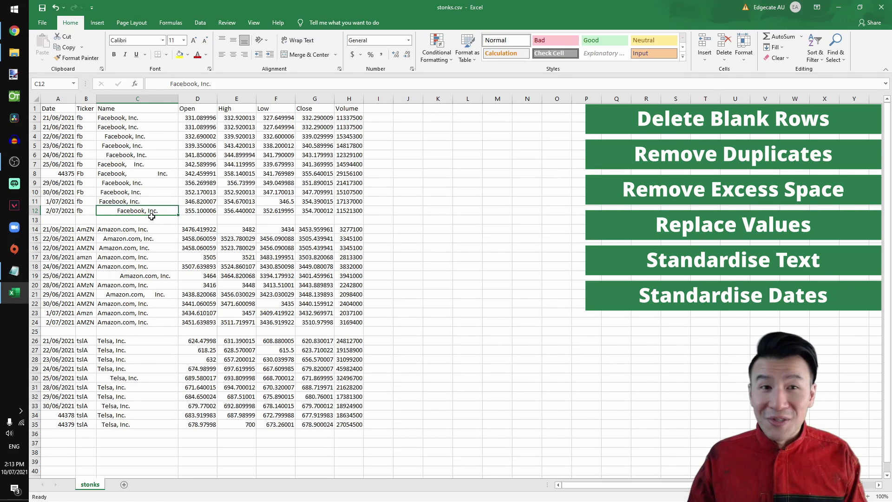
- Return to the top and select the empty rows 13 and 25 together
key(ctrl+Home)
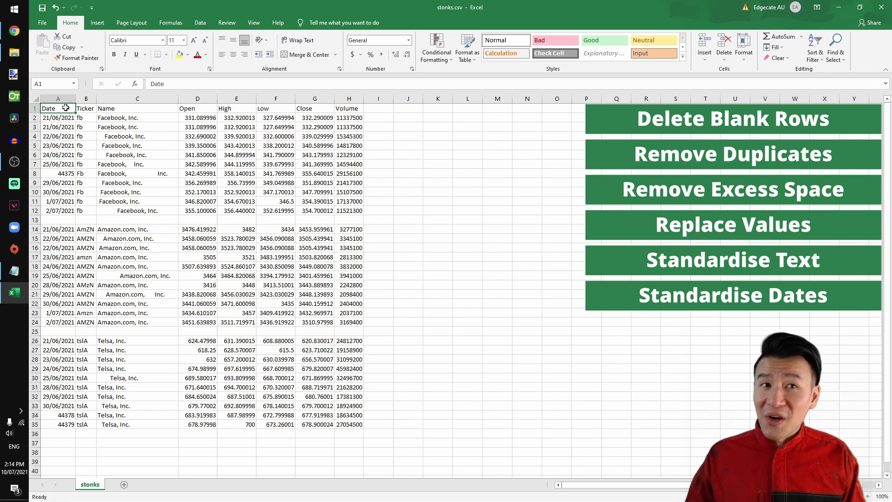
click(35, 220)
ctrl+click(31, 332)
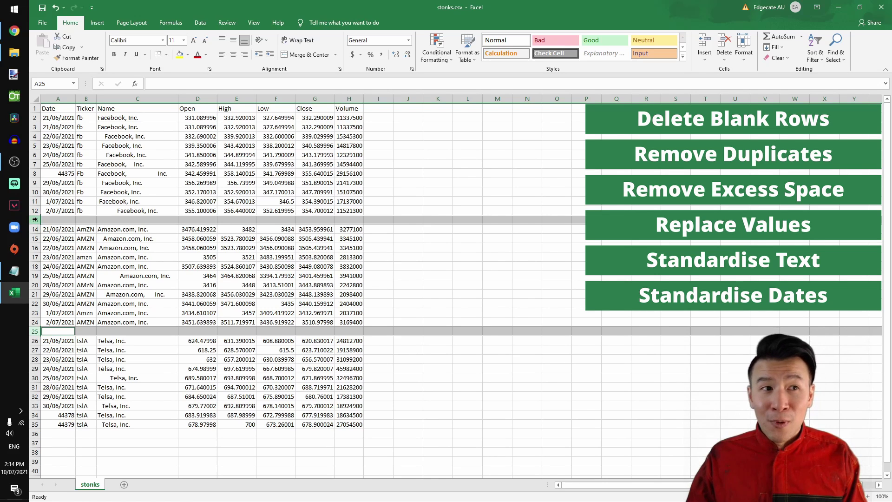
right_click(35, 219)
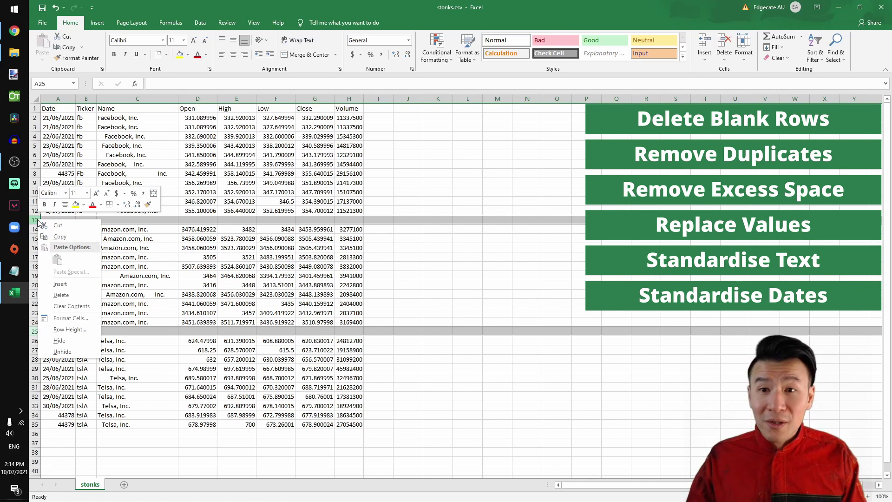
click(61, 295)
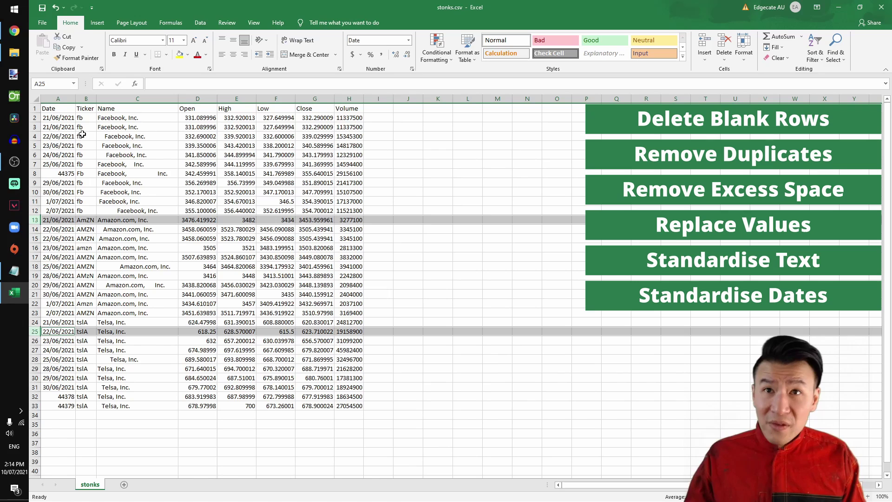
click(55, 8)
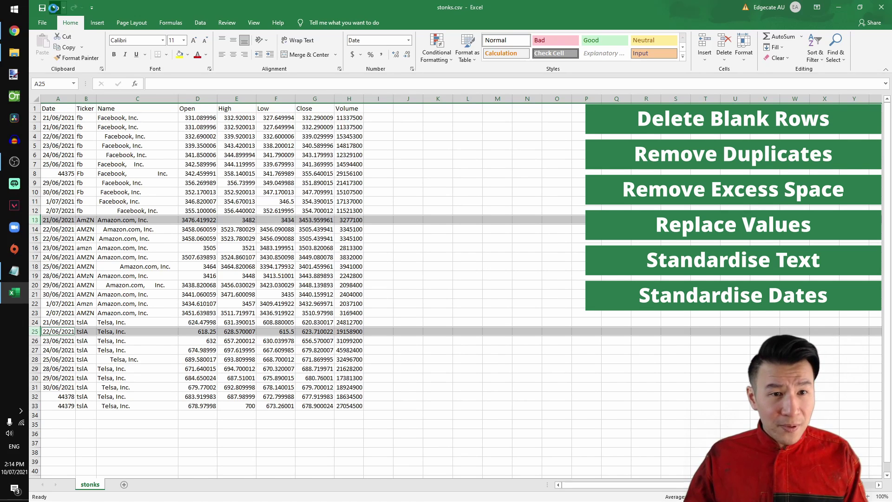
click(186, 200)
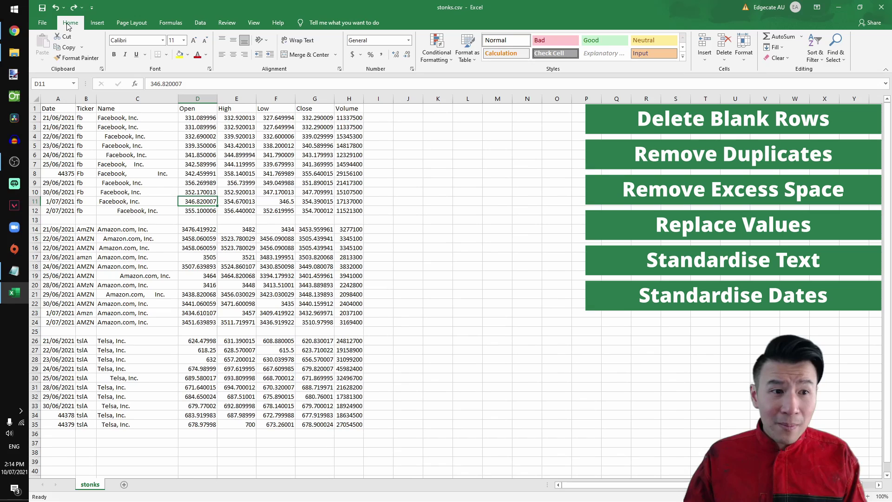
- Select all blank cells with Go To Special and delete their rows
click(839, 57)
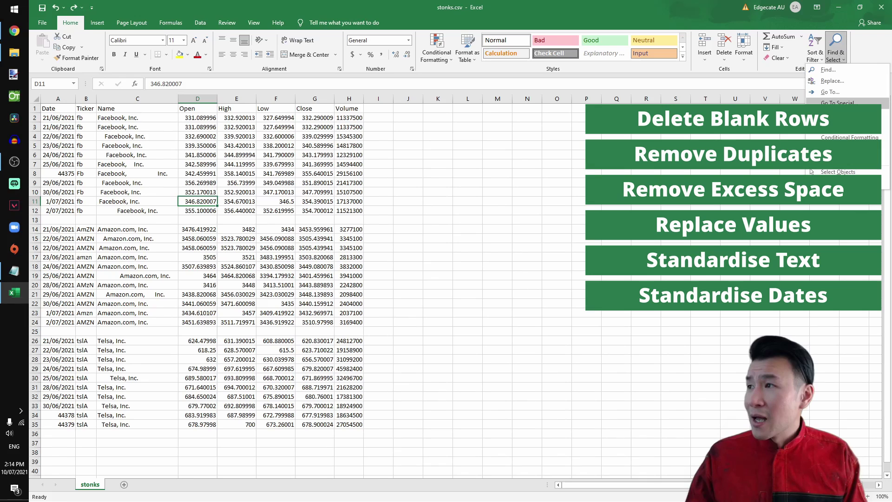
click(838, 102)
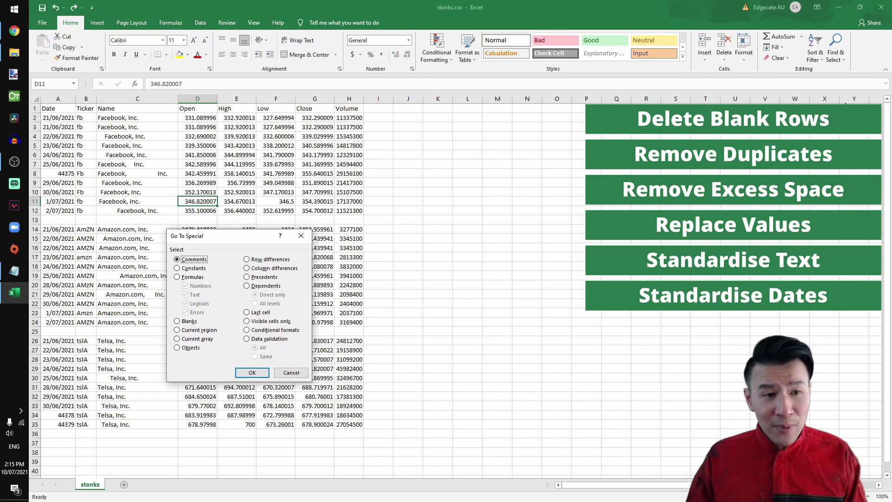
click(188, 321)
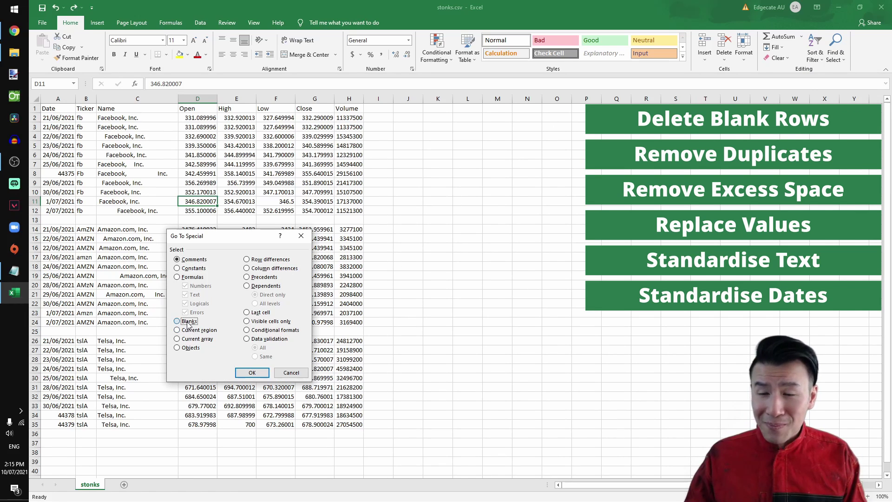
click(253, 373)
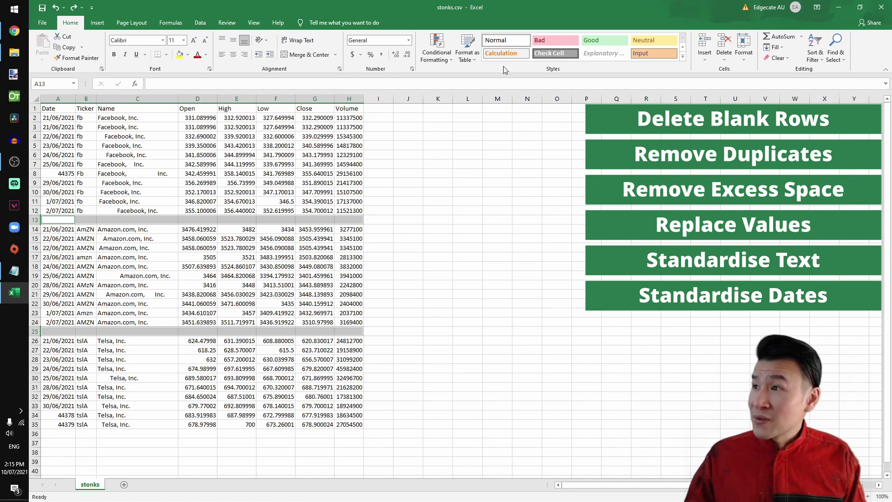
click(725, 44)
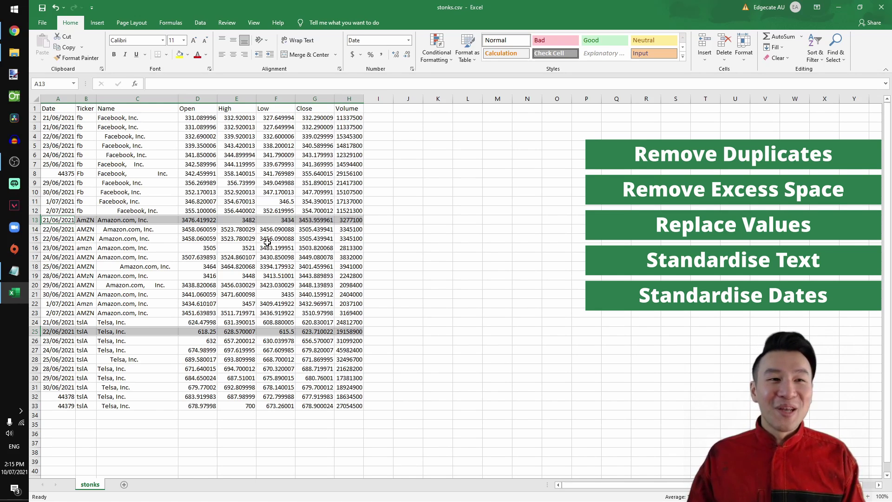
- Remove the trailing spaces after the Facebook name in C3 so it matches C2
click(267, 240)
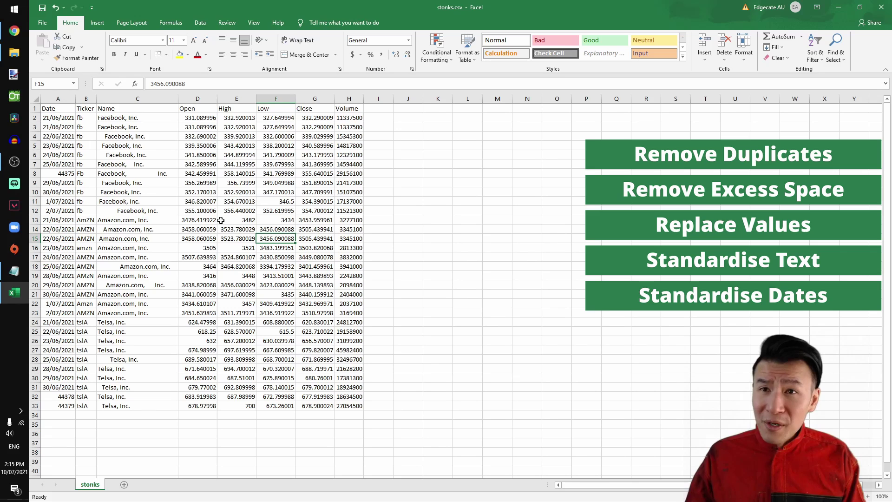
drag(33, 117, 33, 126)
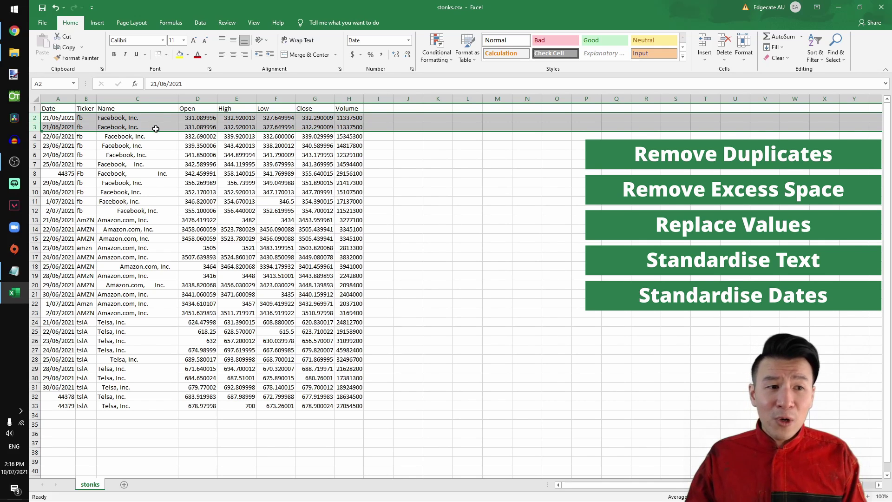
double_click(155, 118)
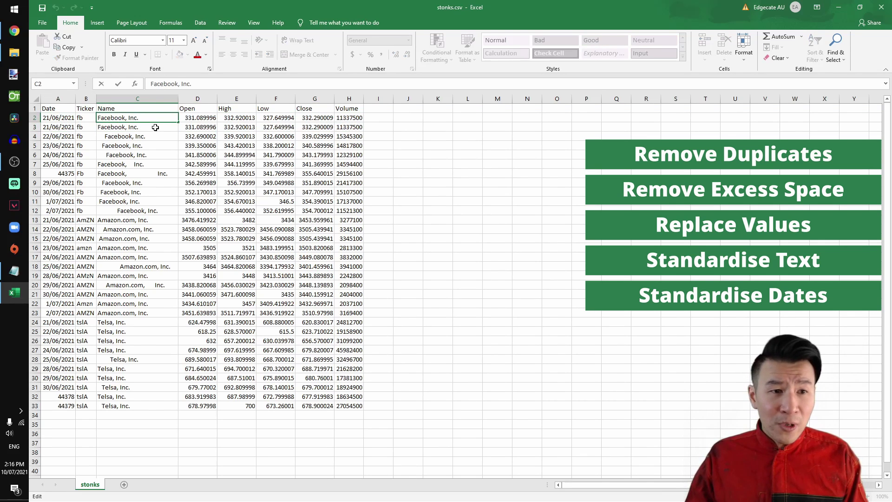
click(155, 127)
double_click(149, 126)
drag(138, 126, 157, 127)
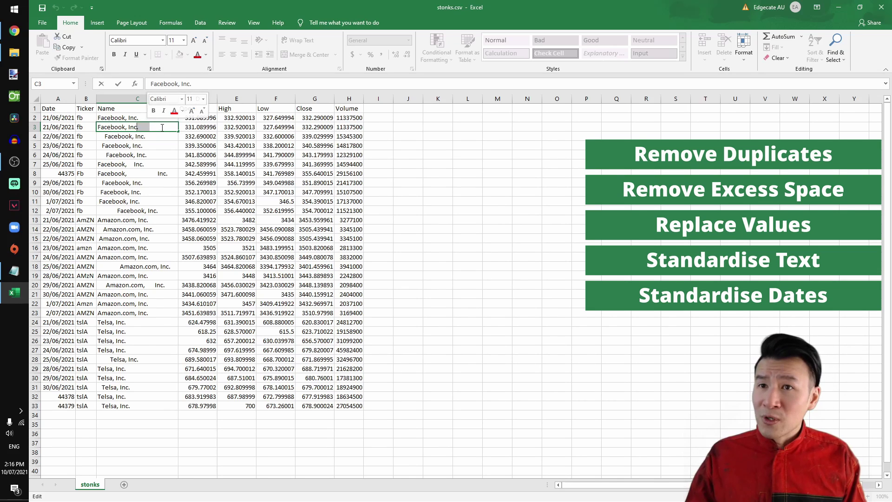
key(BackSpace)
click(165, 118)
double_click(165, 118)
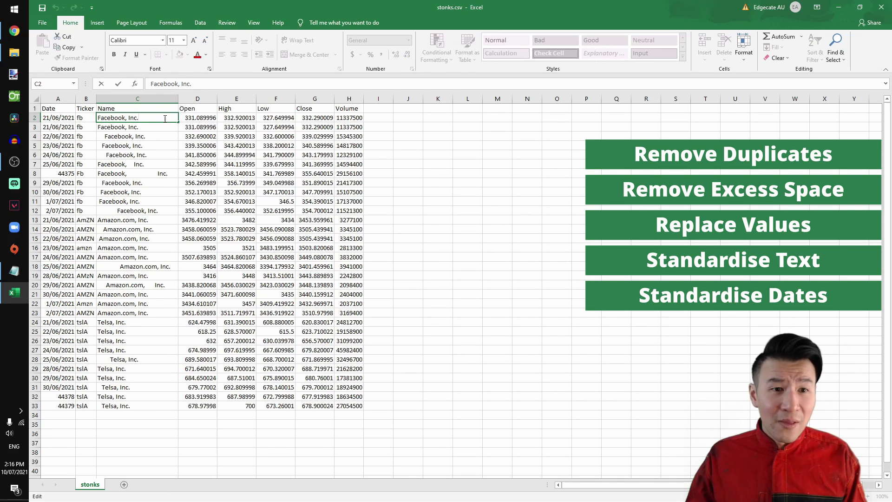
click(167, 126)
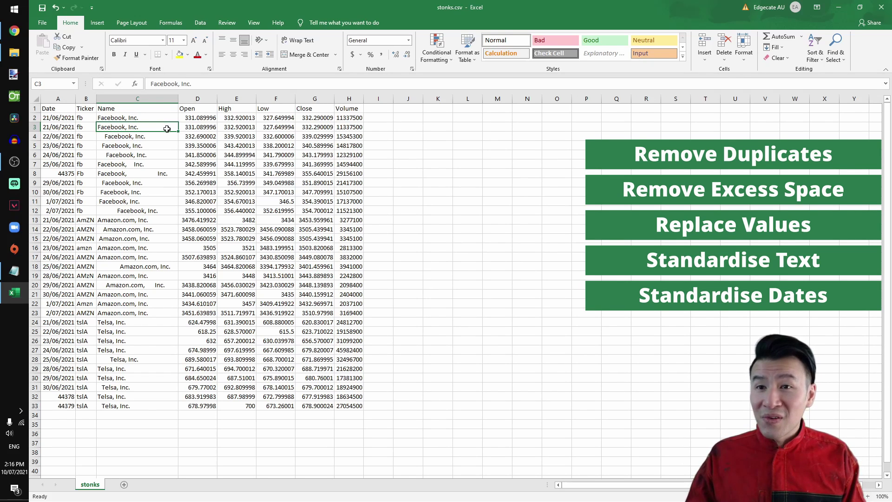
- Highlight the duplicate rows 14–15 and 2–3
drag(34, 229, 34, 238)
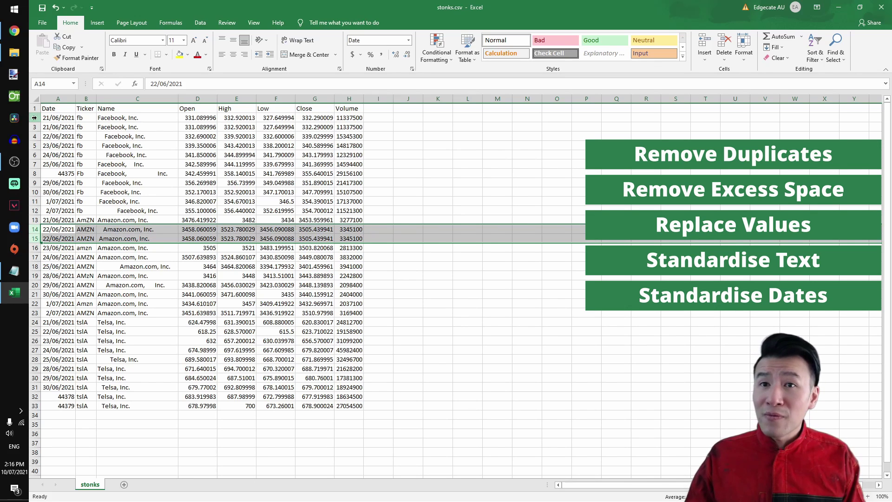
drag(35, 117, 34, 126)
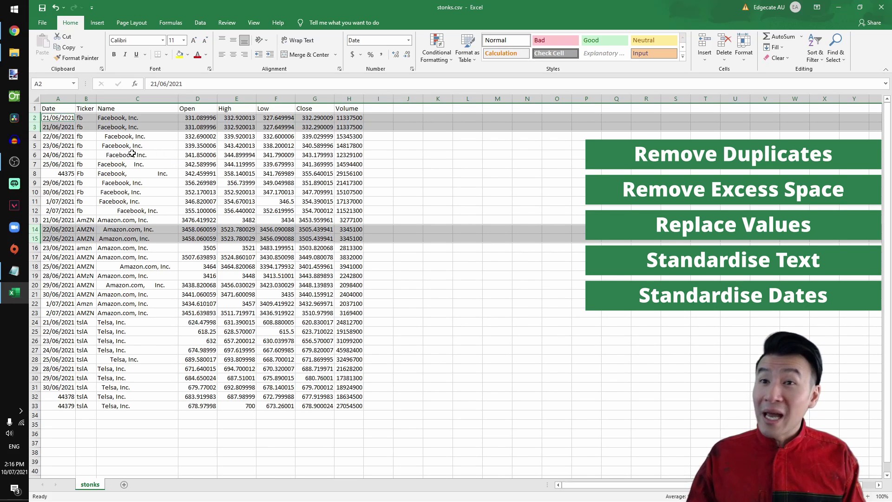
click(57, 109)
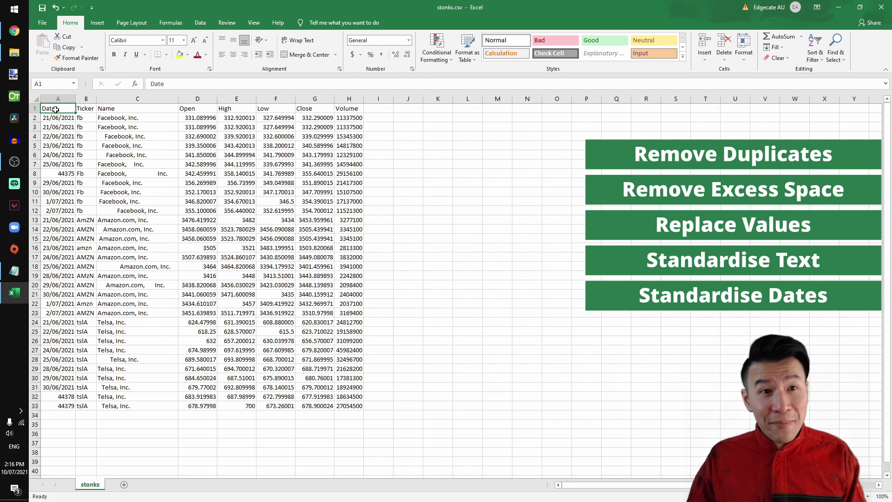
- Run Remove Duplicates on all columns and dismiss the 'No duplicate values found' message
click(200, 24)
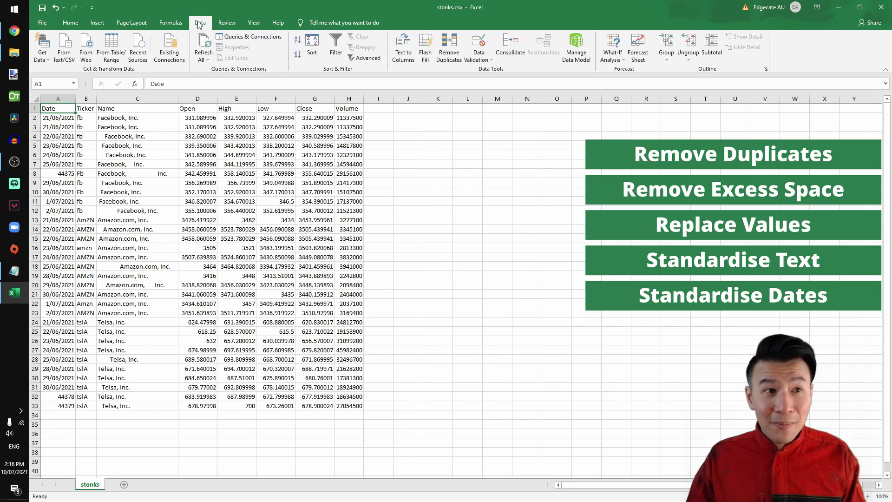
click(449, 52)
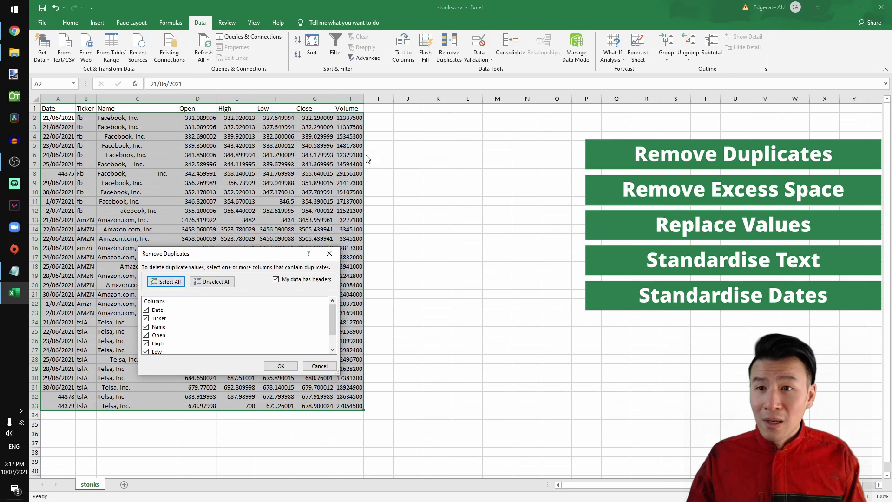
click(280, 366)
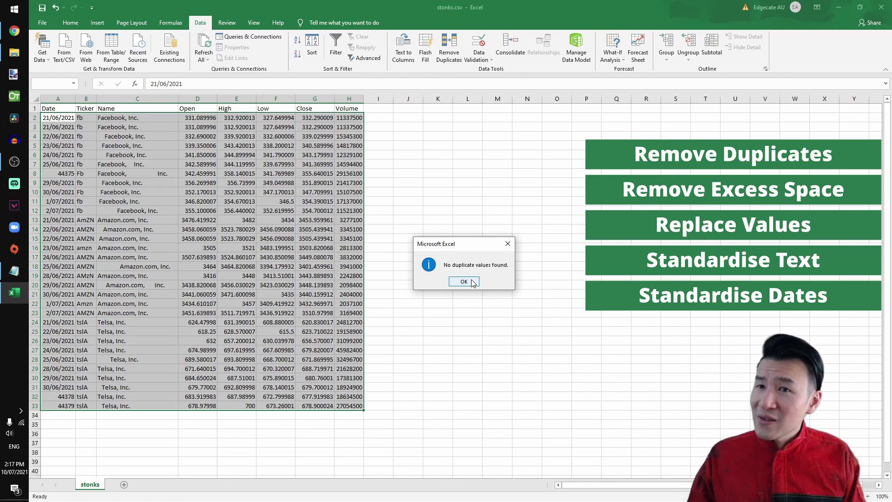
click(464, 281)
key(ctrl+Home)
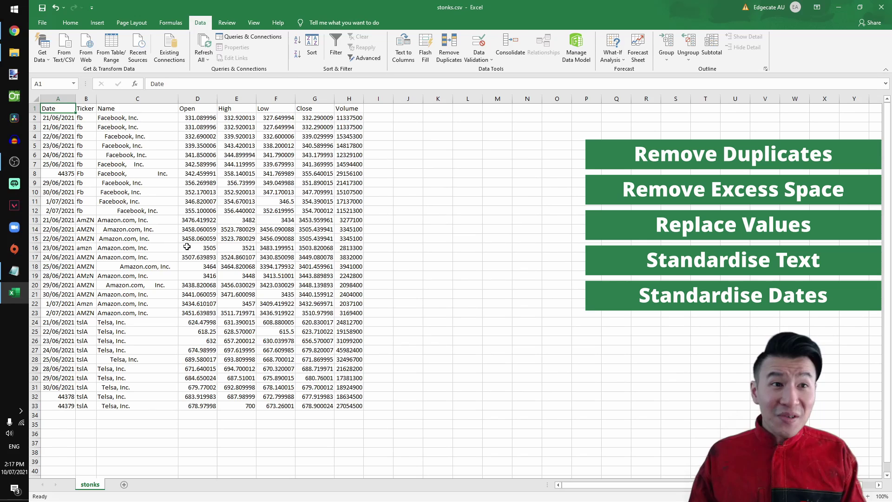
click(139, 97)
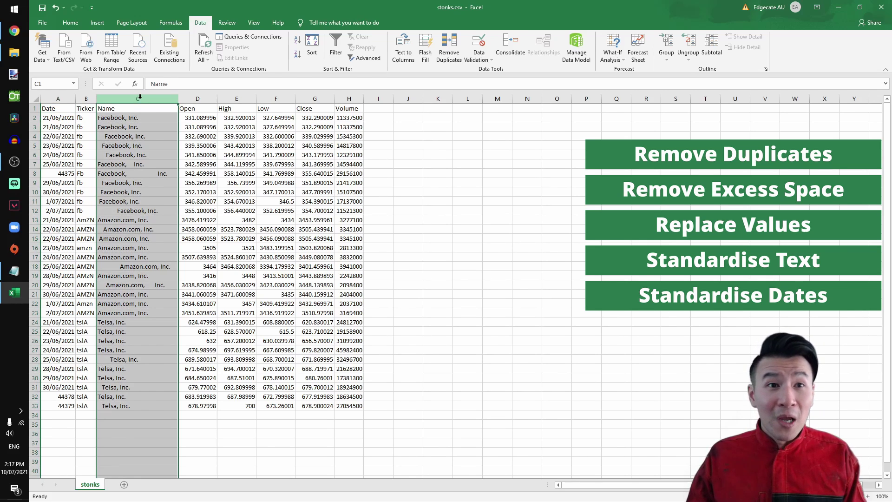
click(141, 121)
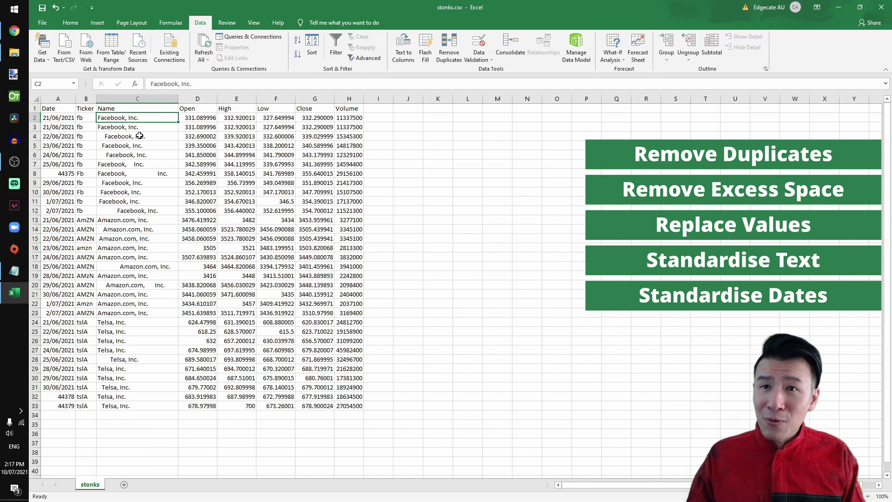
click(138, 146)
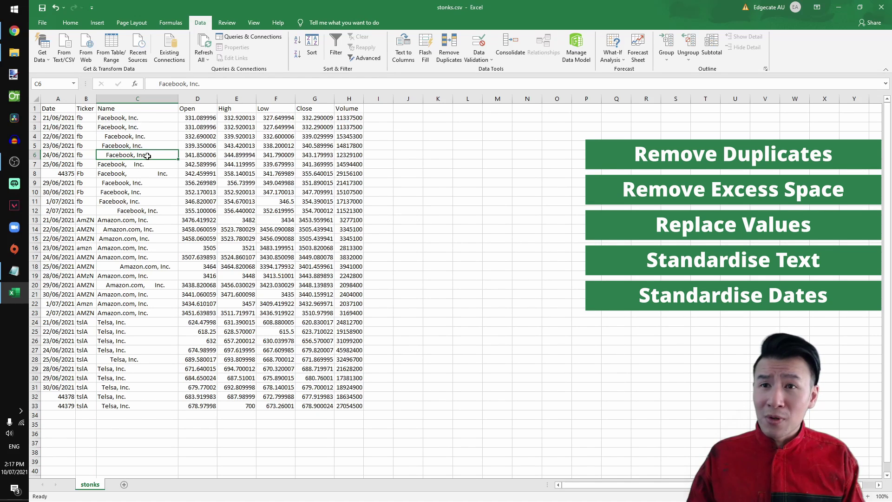
double_click(149, 156)
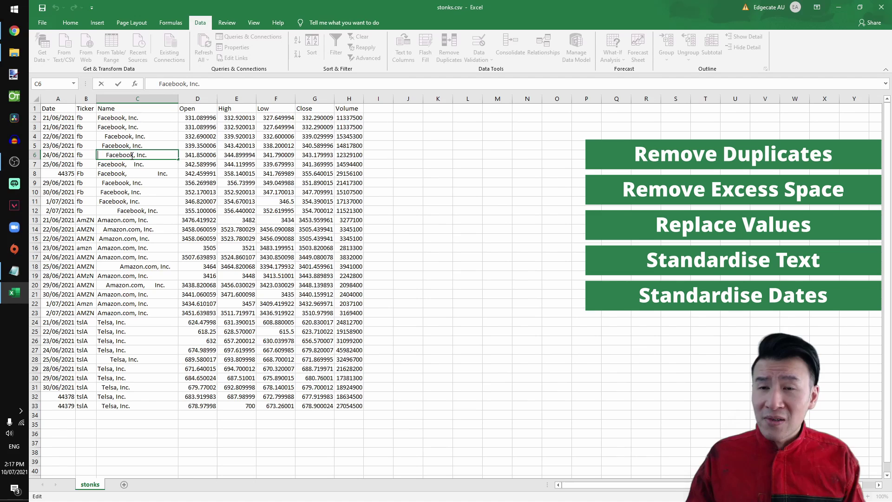
key(shift+Right)
key(shift+Right)
key(shift+Right)
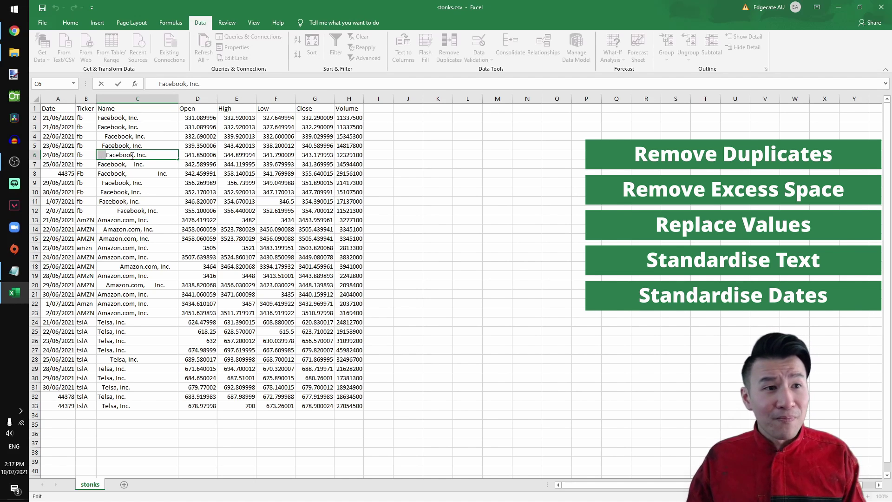
click(16, 274)
click(443, 100)
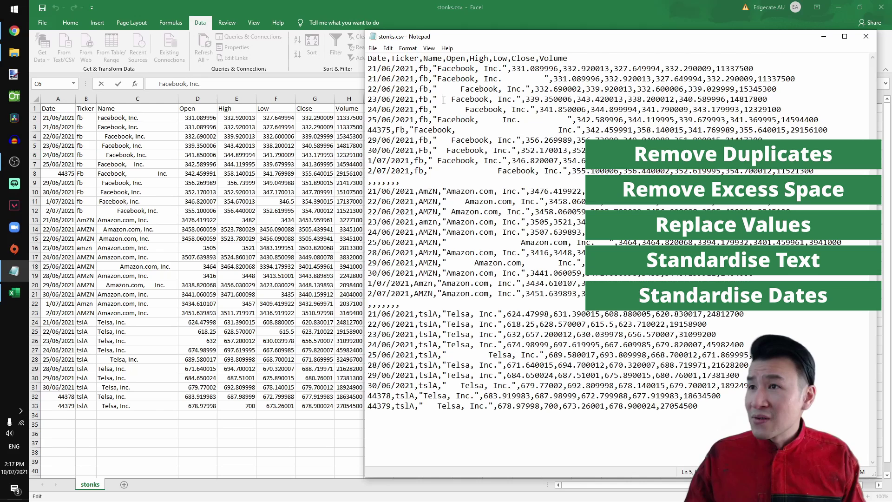
mouse_move(437, 89)
mouse_down()
mouse_move(465, 89)
mouse_move(466, 109)
mouse_up()
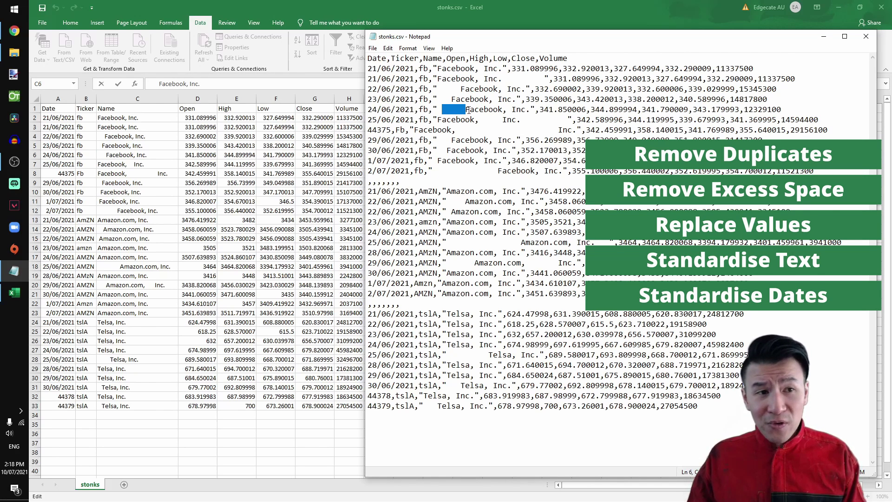
key(alt+Tab)
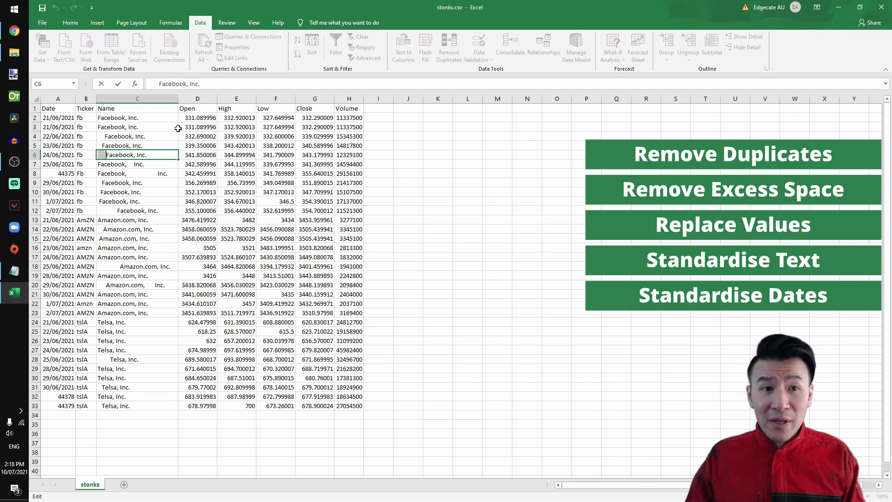
- Insert a blank column D beside the Name column
key(Return)
key(ctrl+Up)
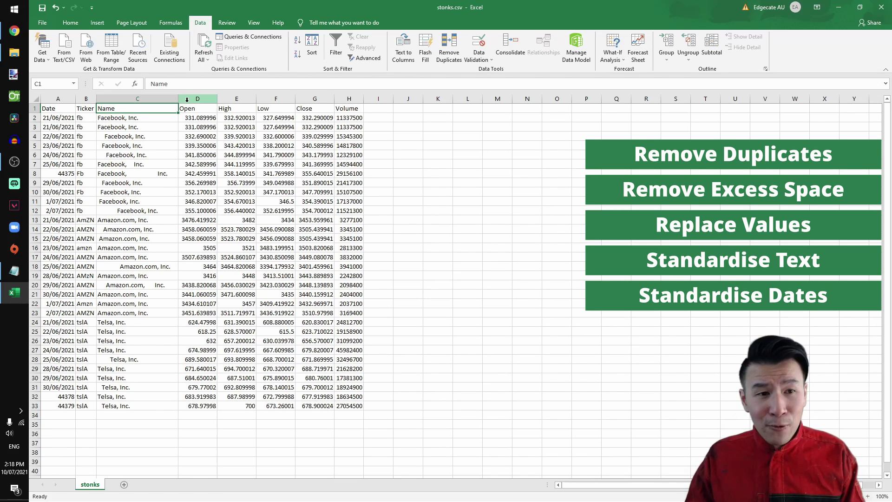
right_click(187, 100)
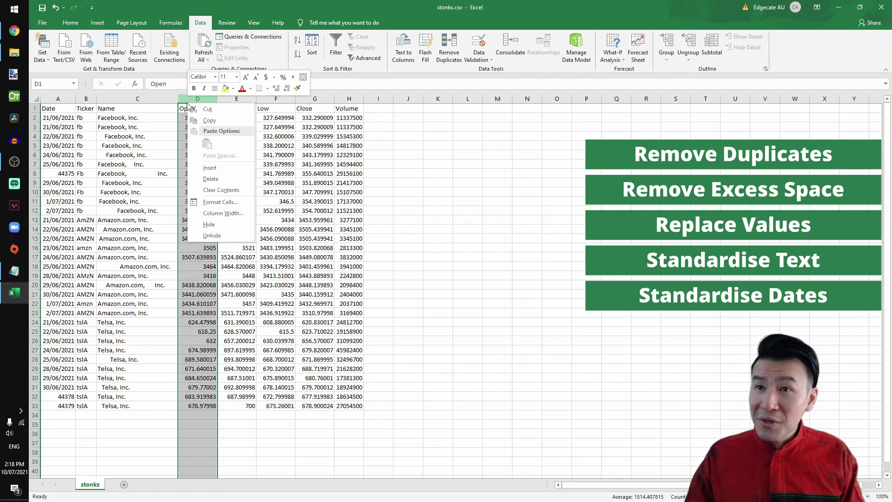
click(210, 168)
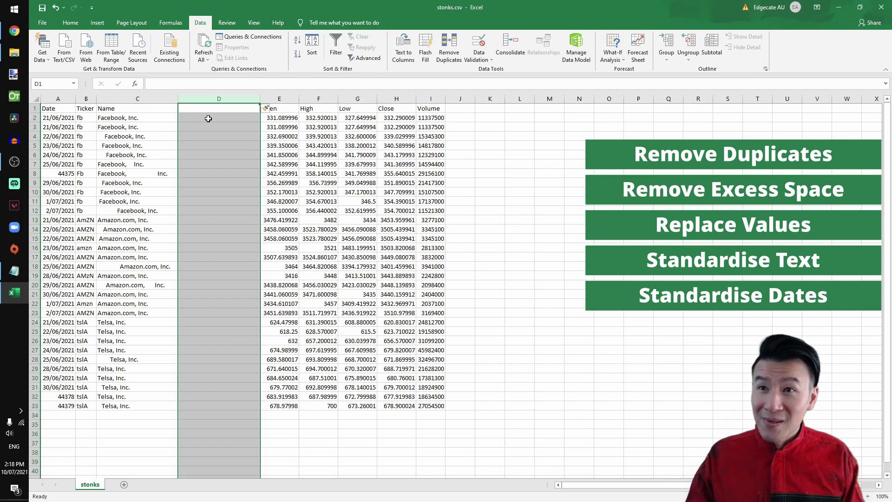
- Fill column D with =TRIM(C2) down to row 33, then clear C2
click(208, 118)
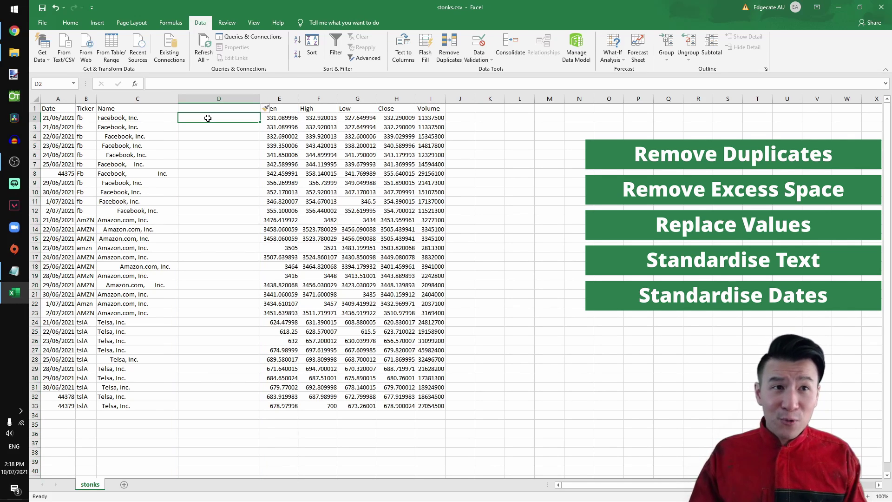
text(=T)
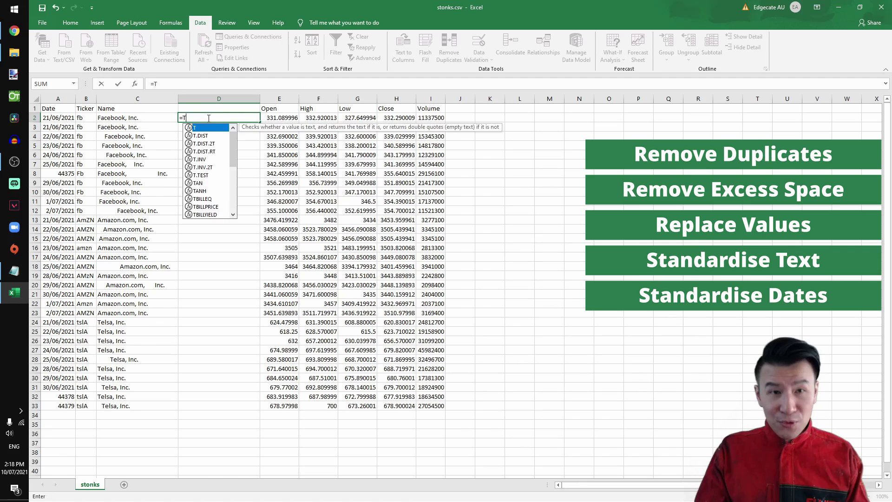
text(RIM)
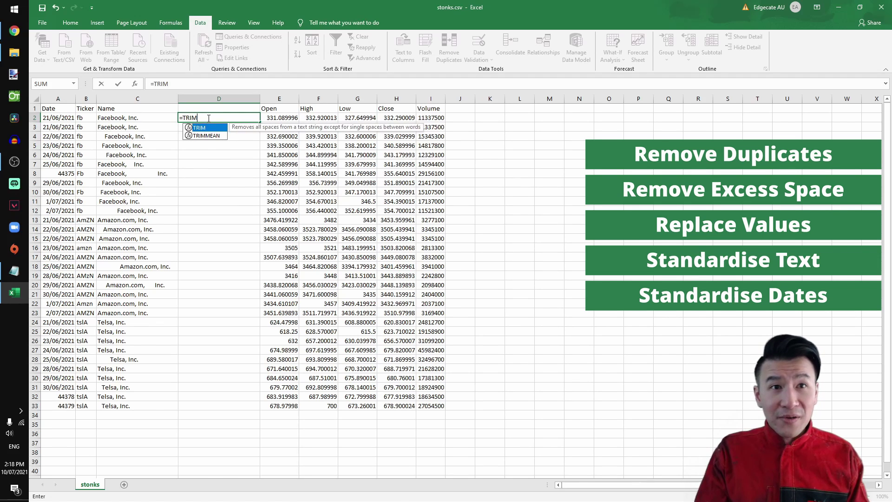
text(()
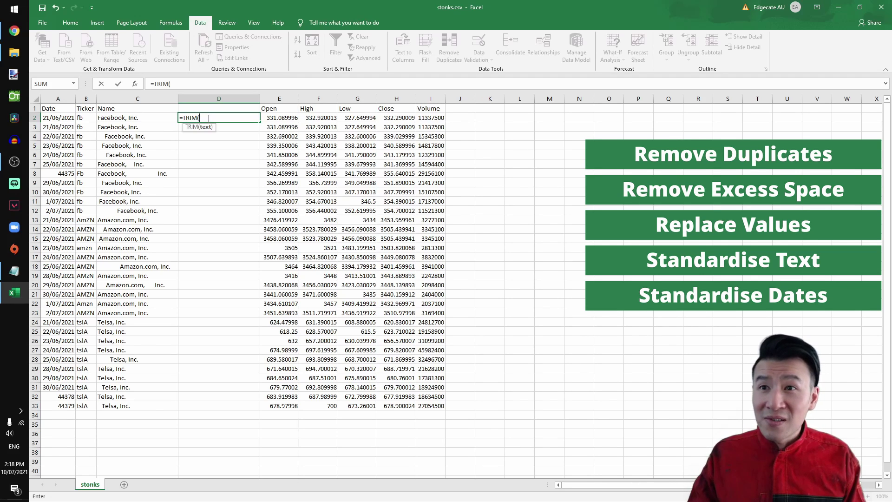
click(155, 117)
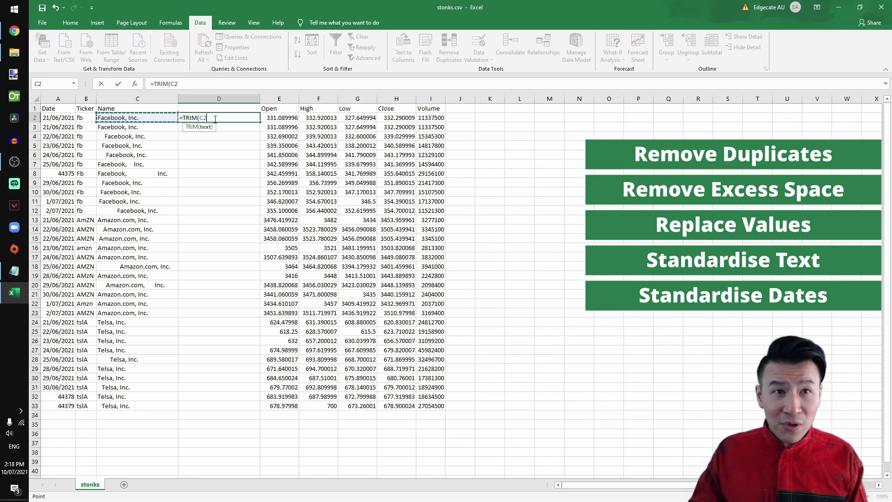
text())
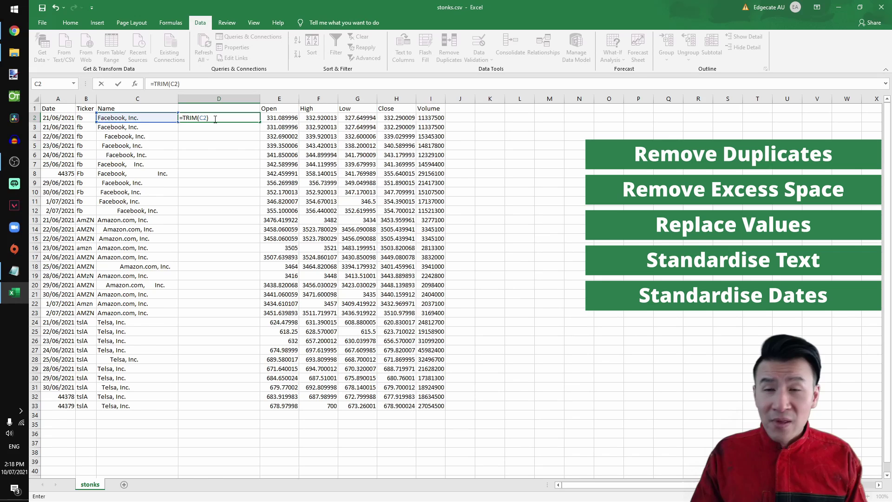
key(Return)
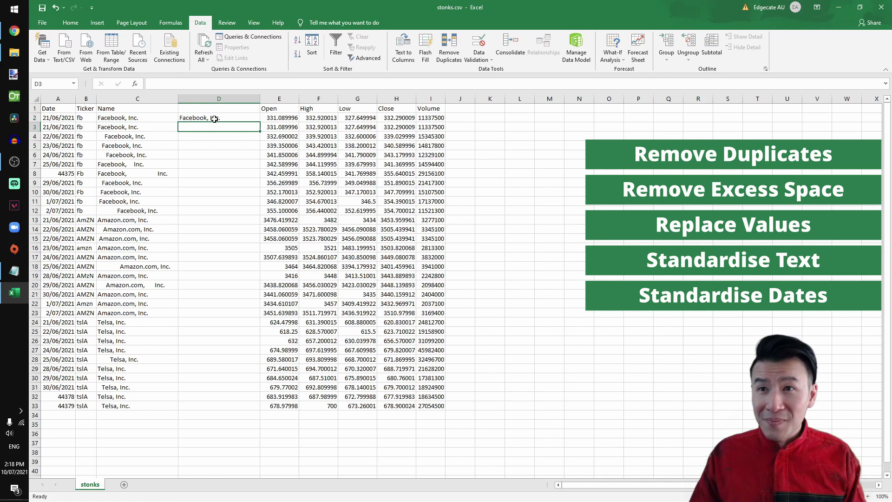
click(223, 118)
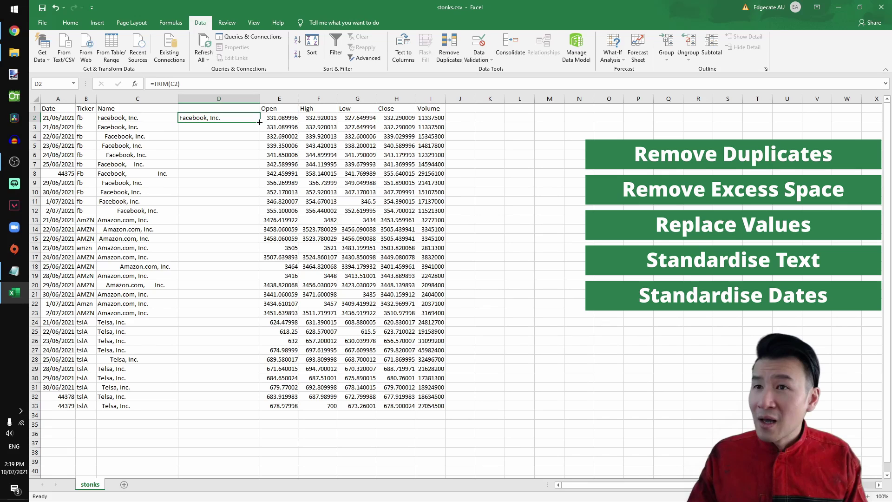
double_click(260, 122)
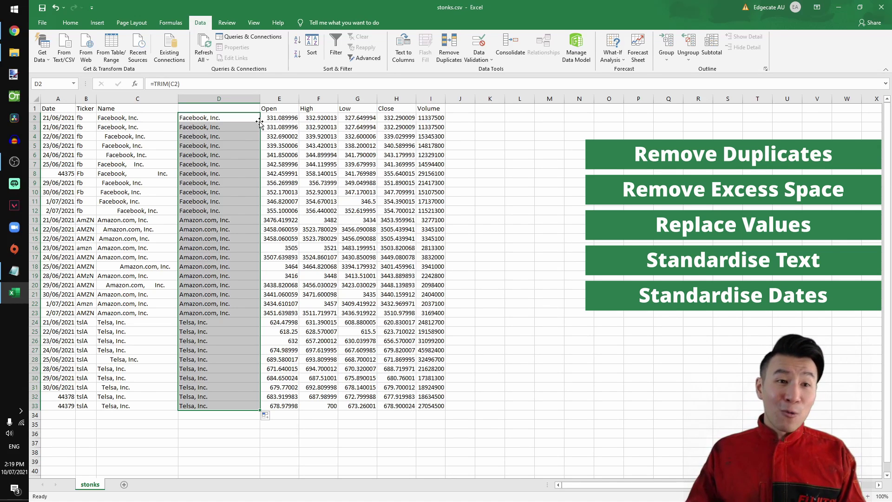
click(145, 117)
key(Delete)
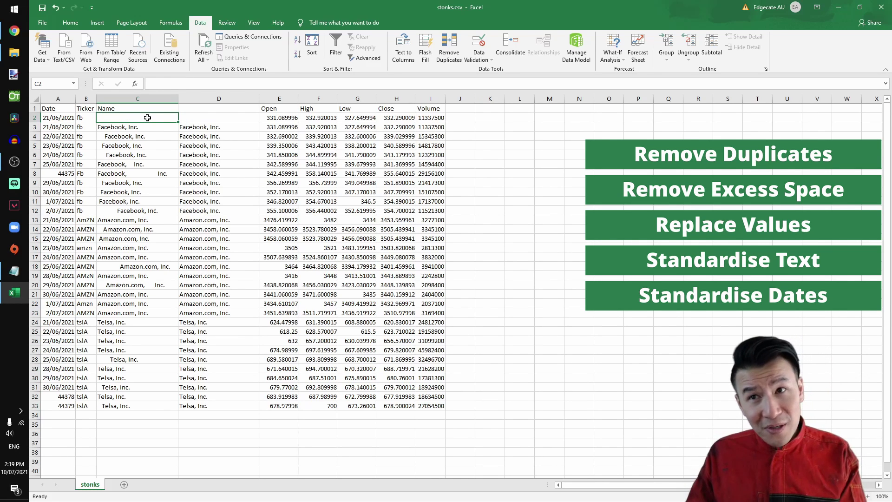
- Delete the Name column to see the #REF! errors, then undo to restore it
click(192, 118)
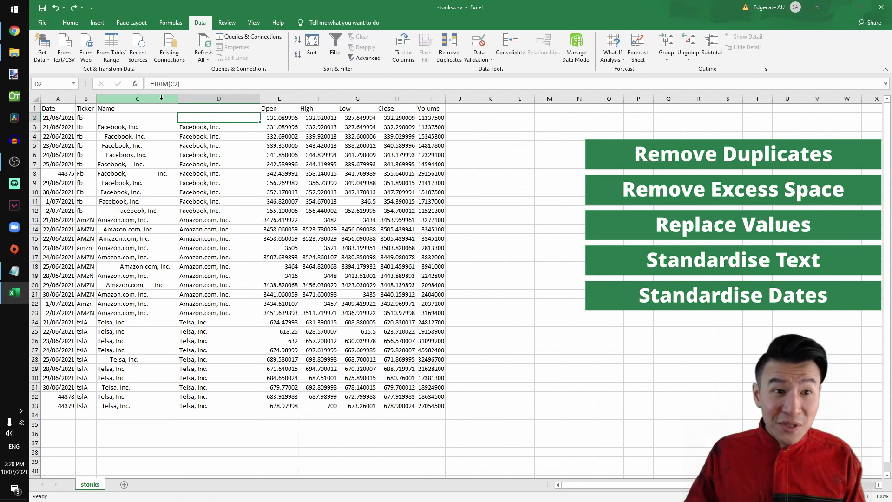
right_click(161, 98)
click(185, 173)
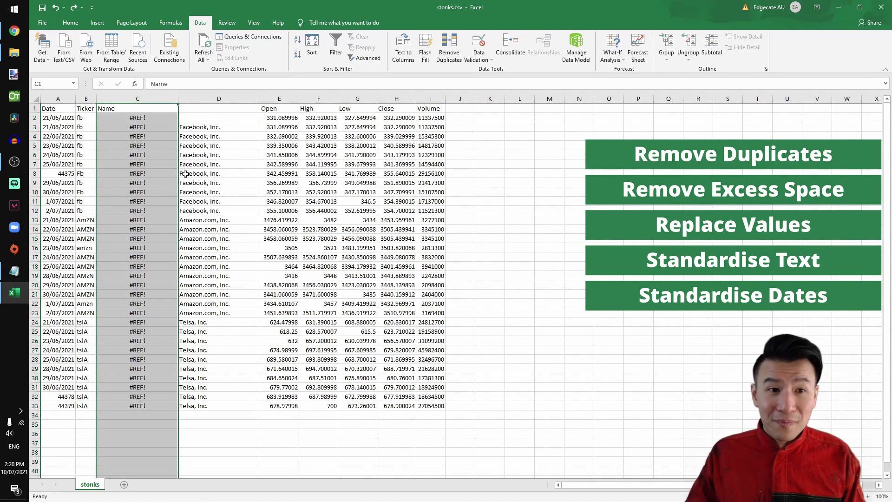
click(132, 118)
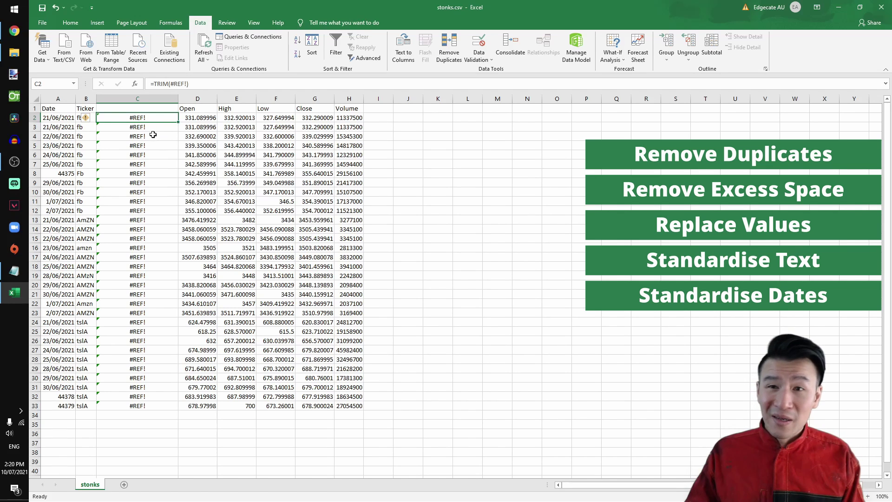
key(ctrl+z)
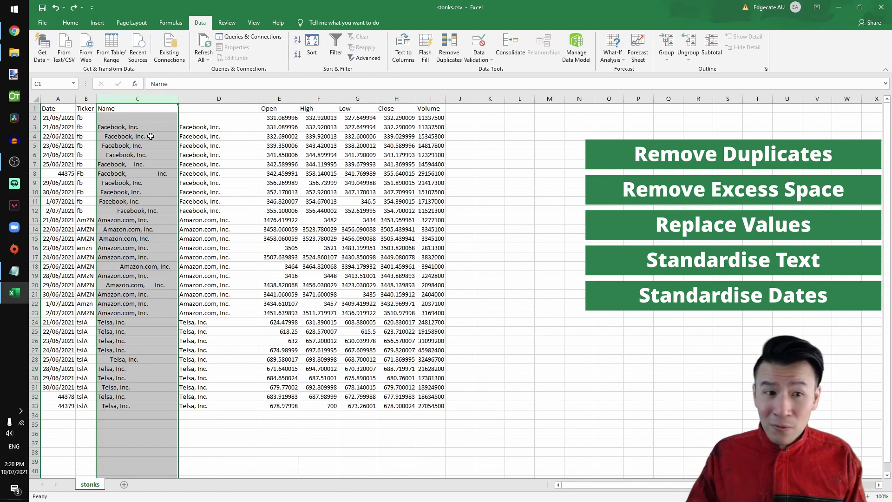
- Copy column D and paste it over itself as values, replacing the TRIM formulas
click(219, 118)
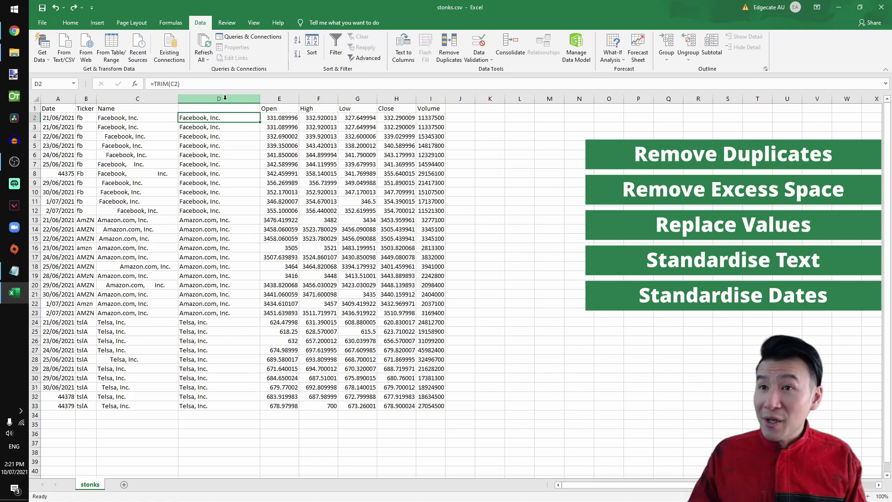
click(226, 98)
right_click(227, 99)
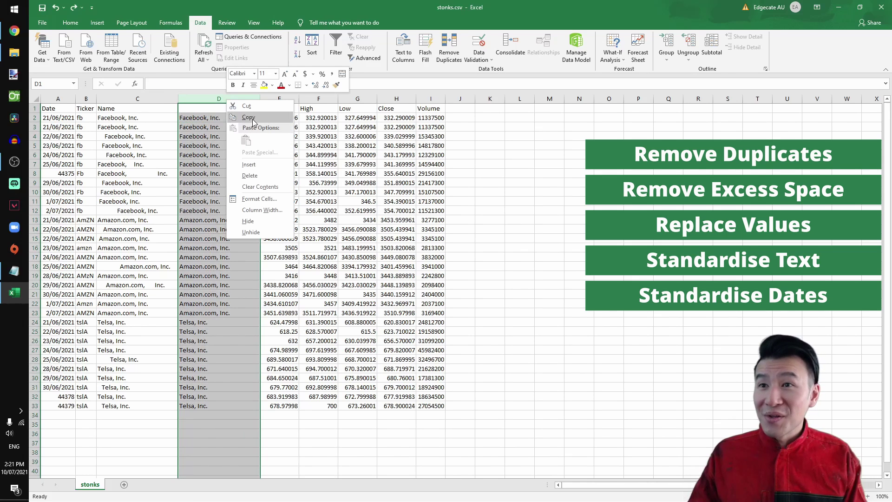
click(253, 122)
right_click(221, 98)
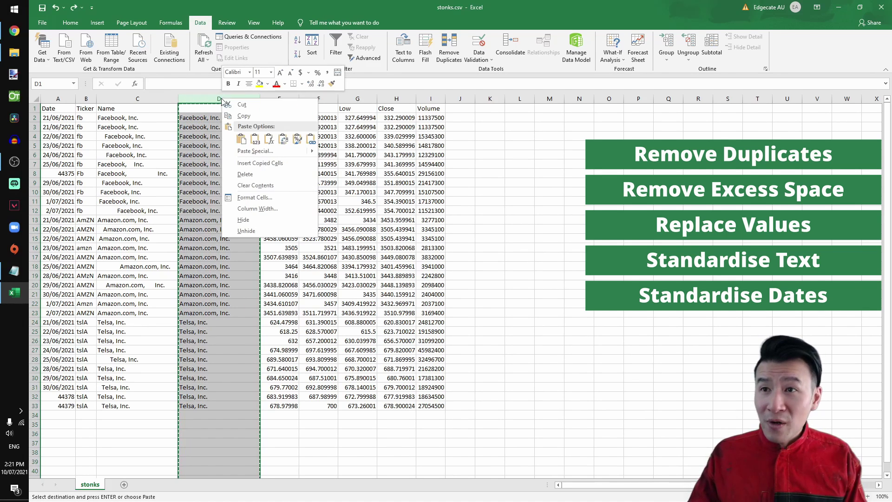
click(256, 141)
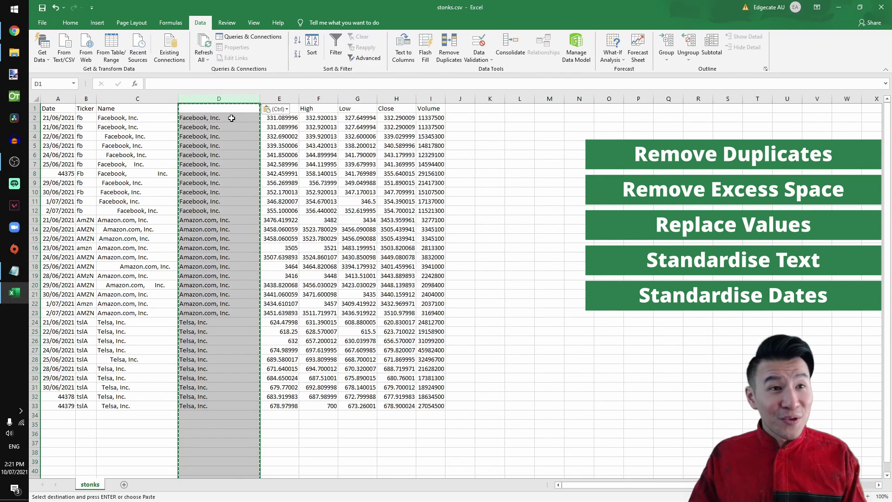
click(231, 118)
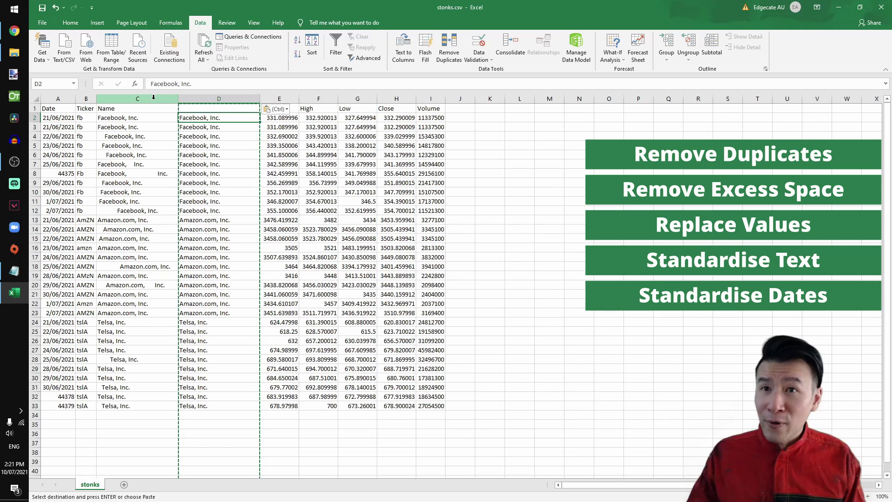
click(153, 97)
- Delete the padded original Name column and give the trimmed column C the header 'Name'
right_click(154, 97)
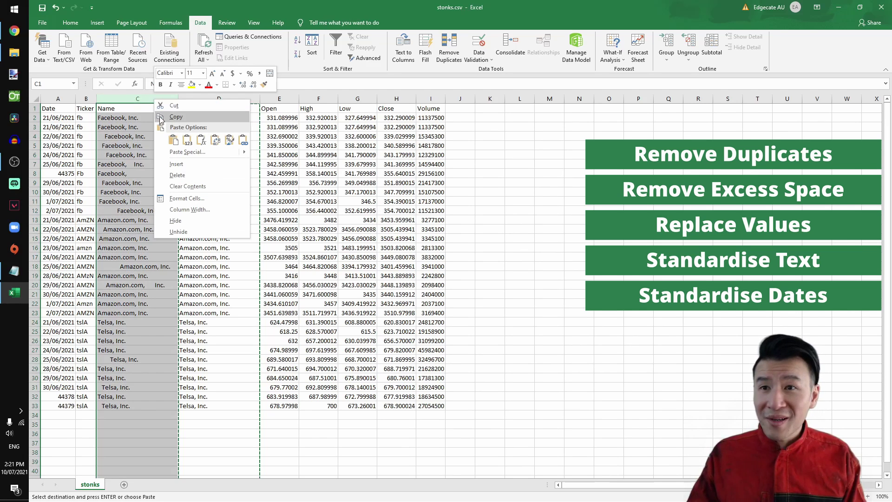
click(183, 176)
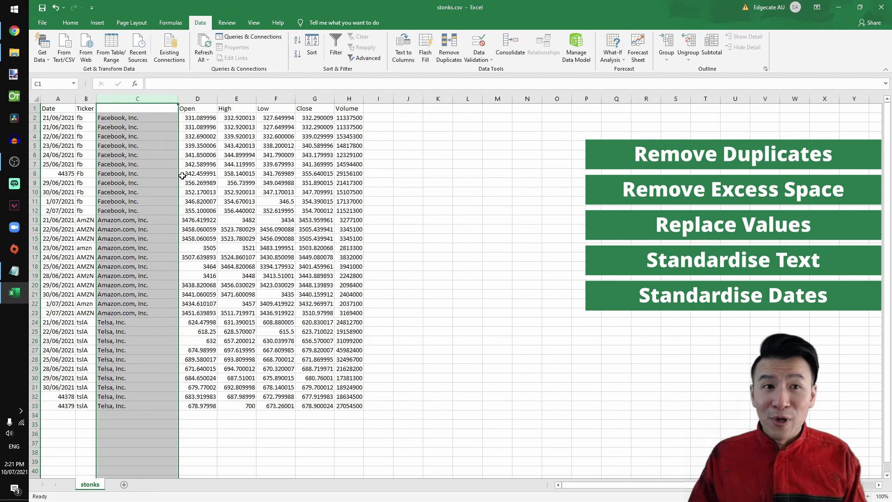
click(150, 109)
text(Name)
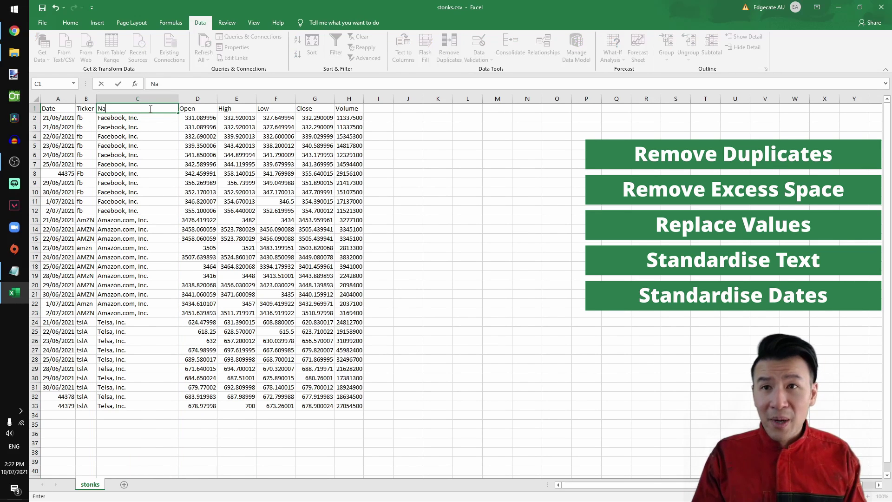
key(Return)
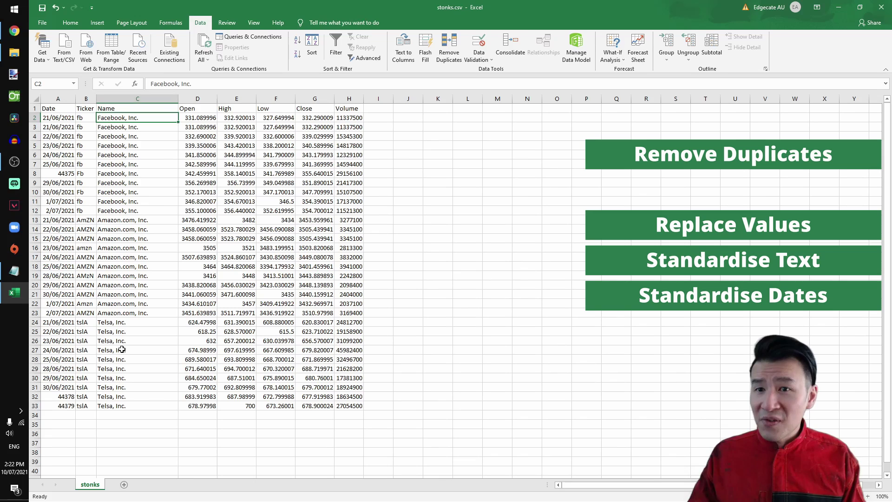
click(137, 324)
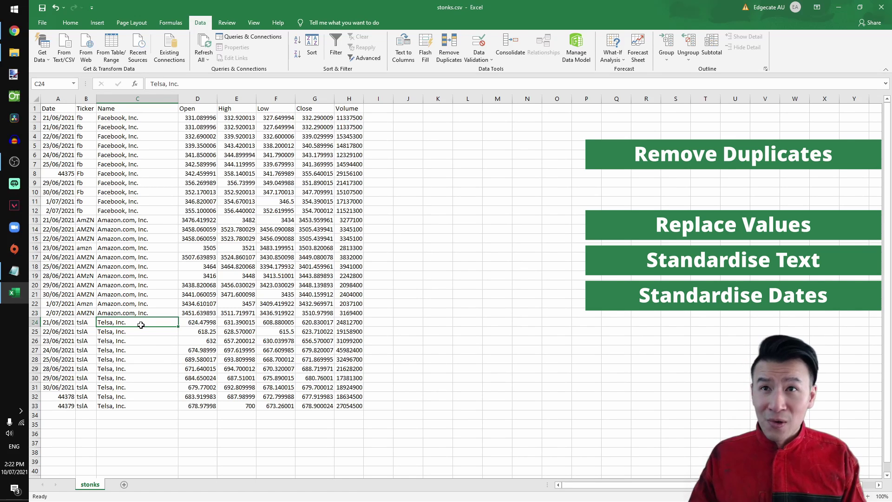
click(76, 25)
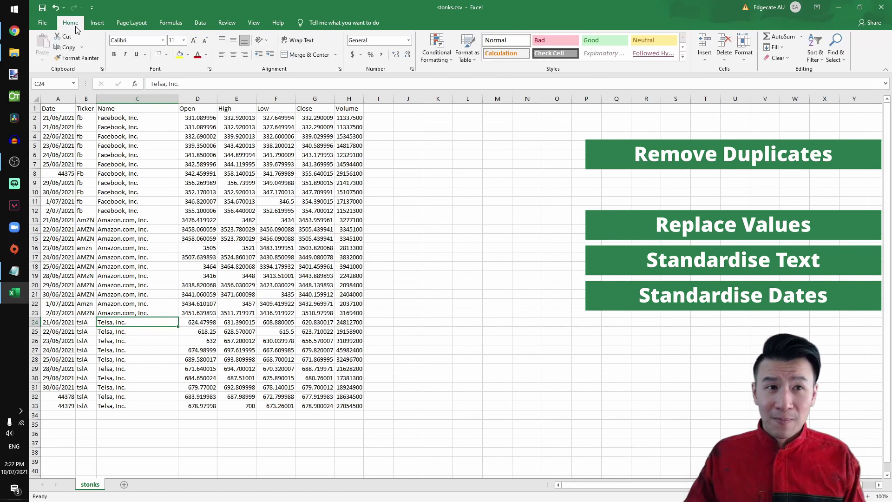
- Use Find and Replace to change all ten 'Telsa' entries to 'Tesla'
click(842, 55)
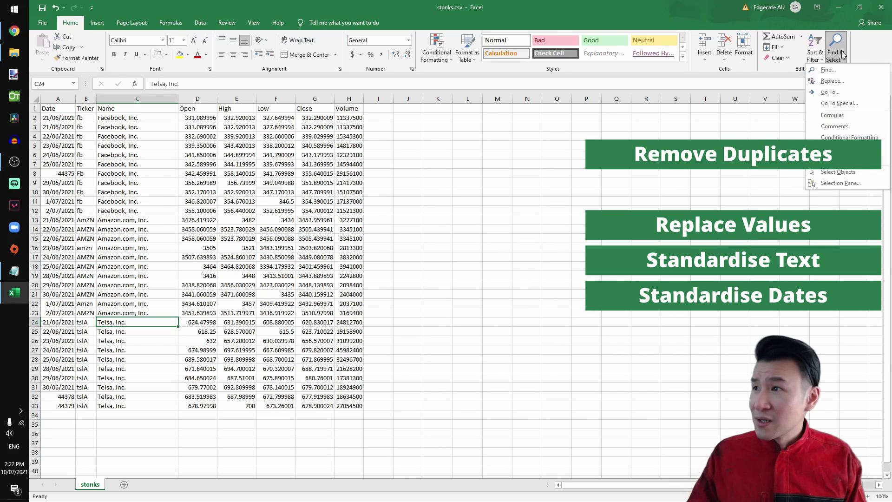
click(830, 81)
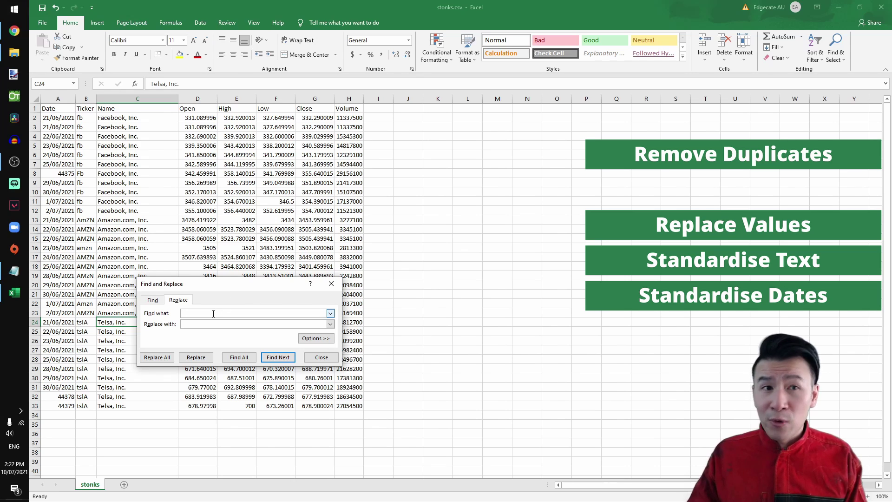
text(Tes)
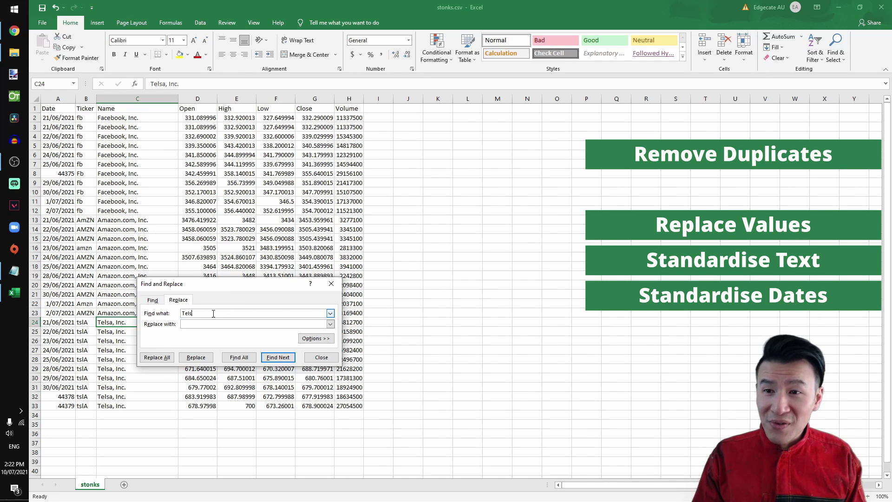
text(a)
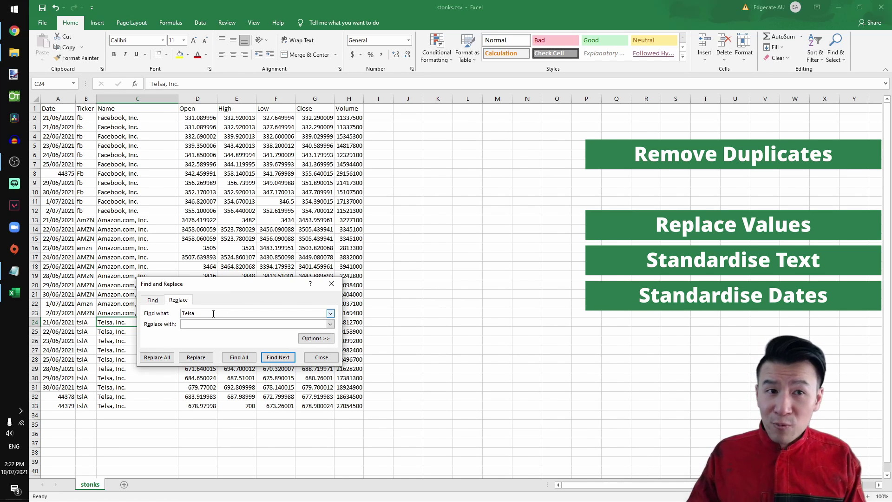
text(T)
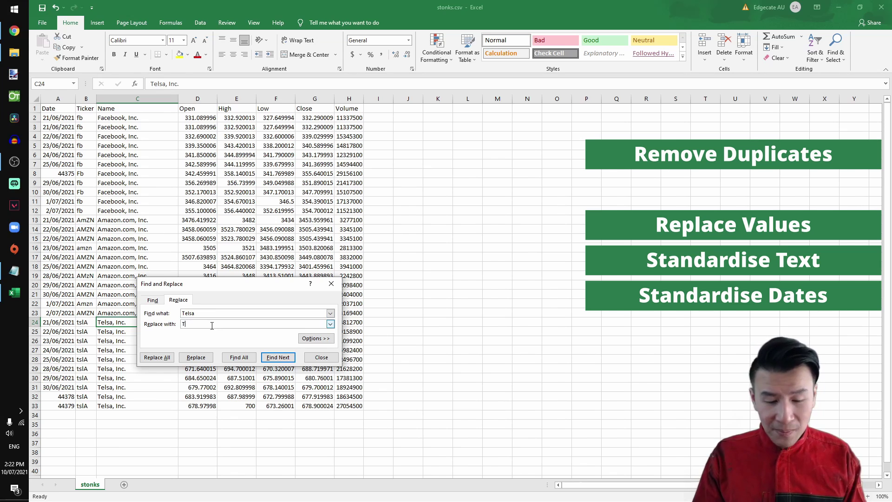
text(esla)
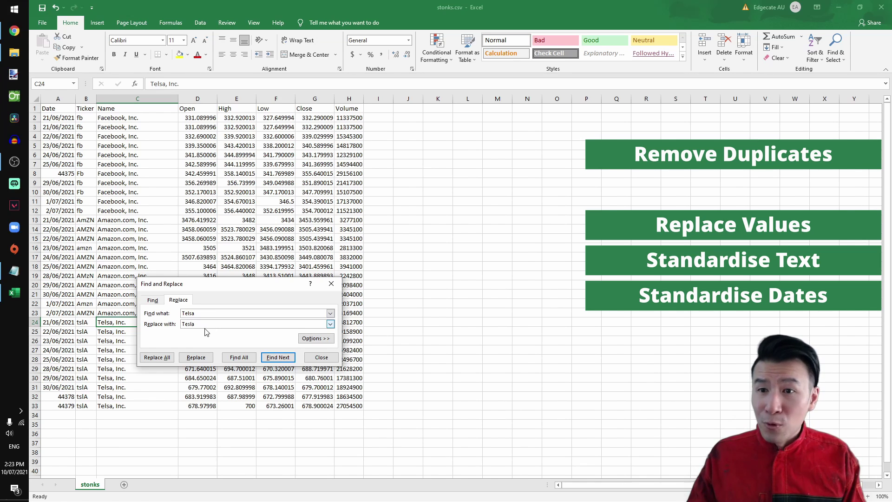
click(160, 360)
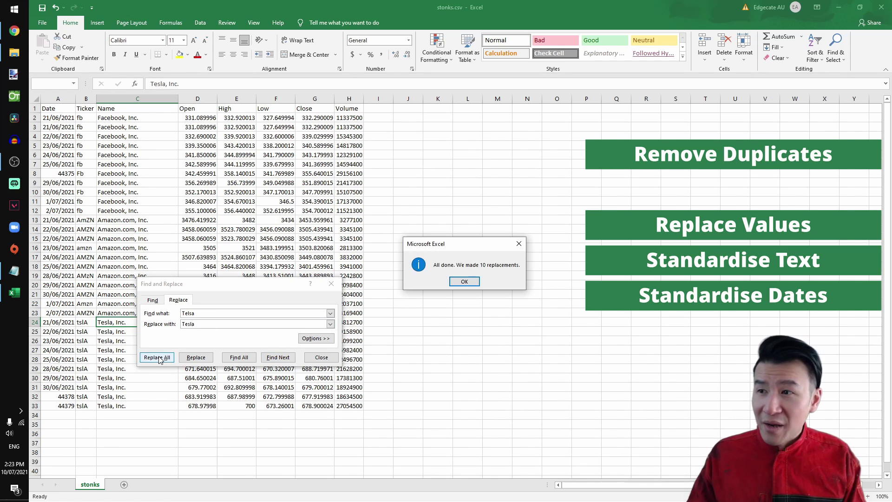
click(463, 282)
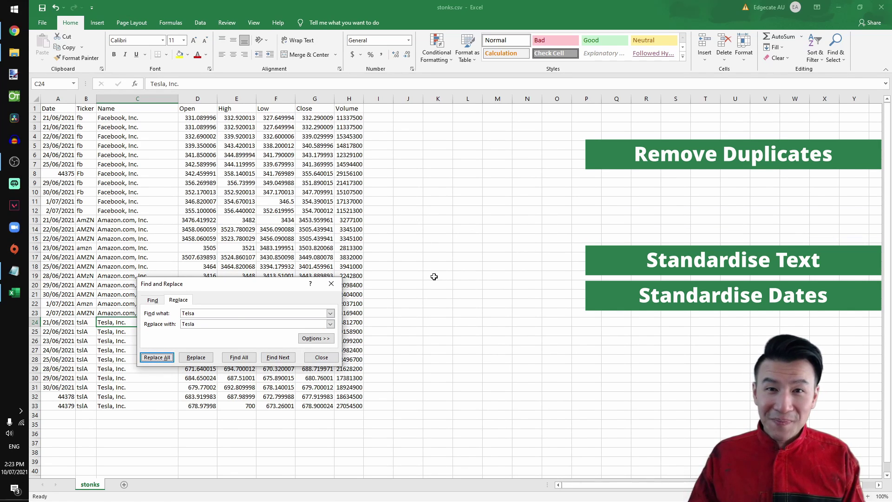
click(319, 358)
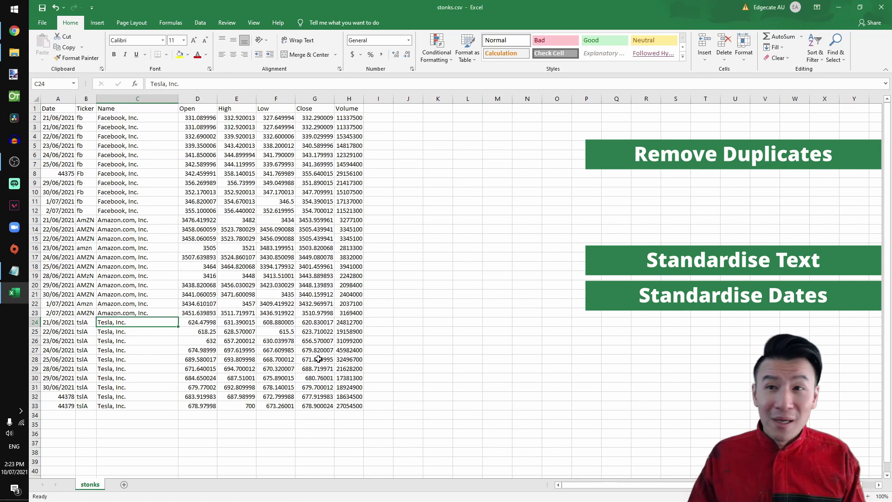
click(85, 99)
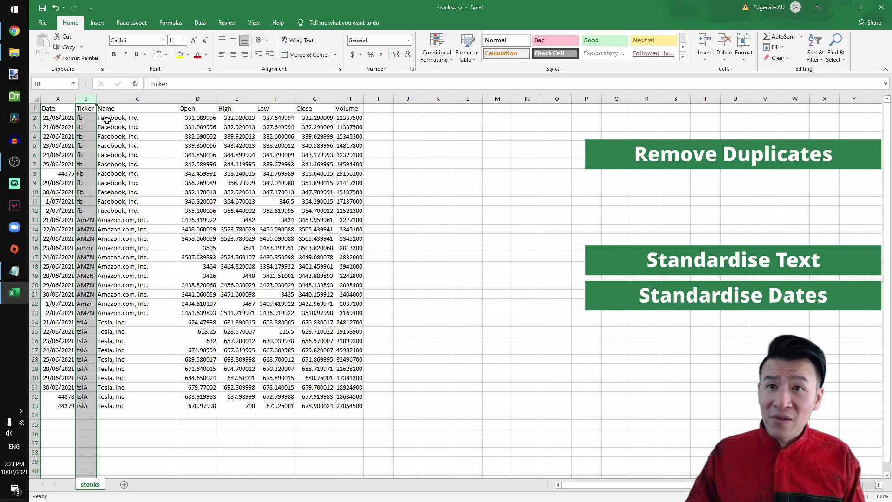
drag(86, 117, 86, 164)
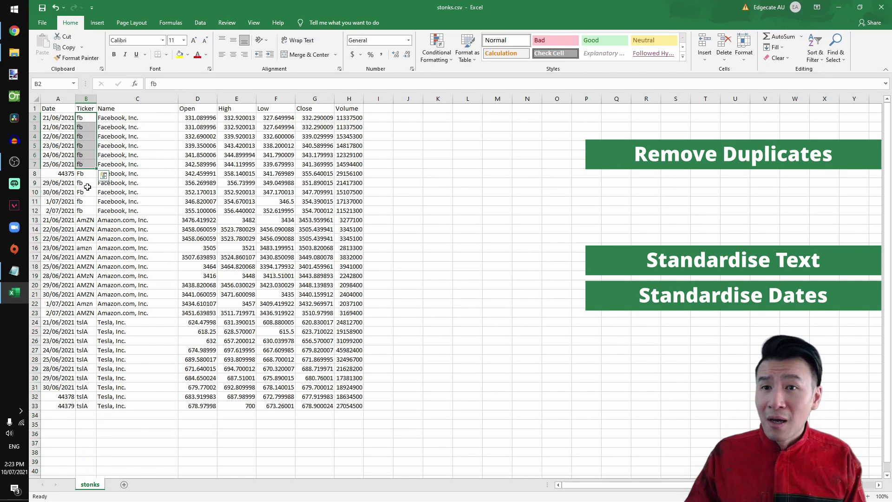
drag(87, 229, 86, 239)
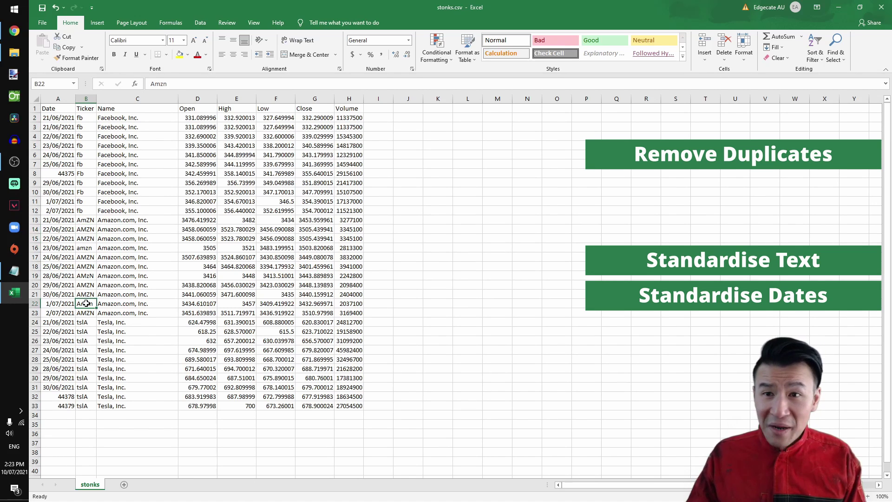
drag(86, 322, 86, 369)
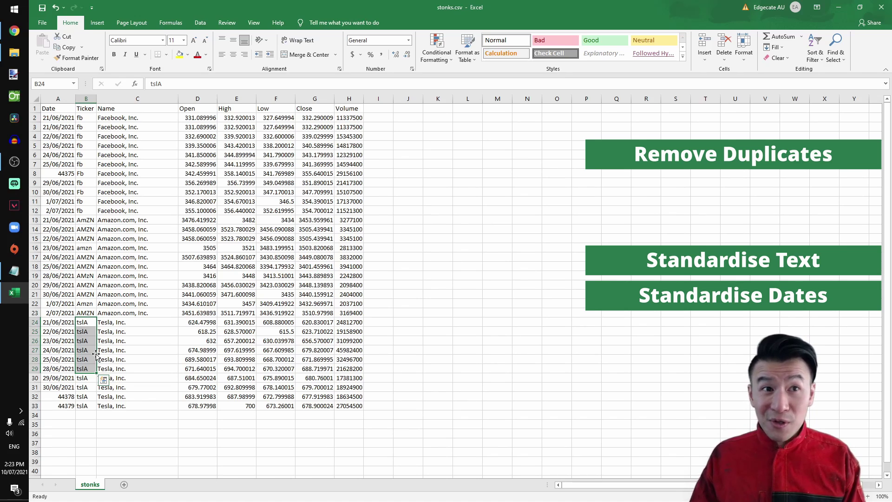
click(95, 355)
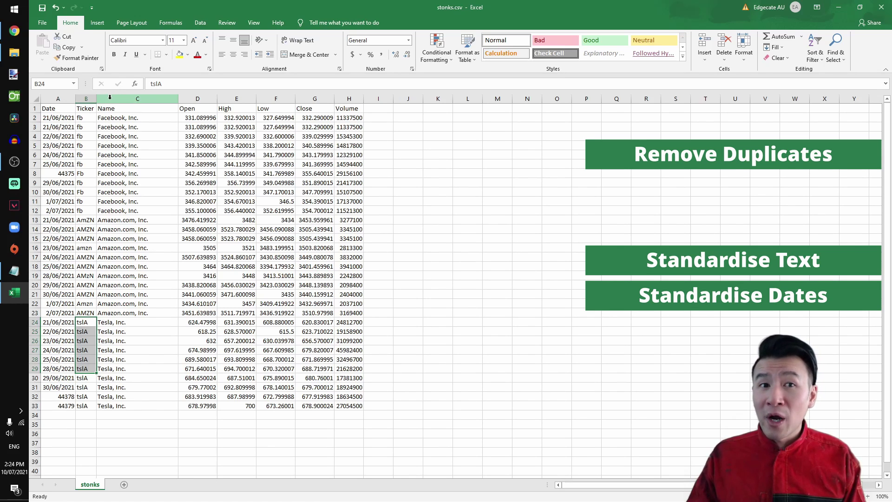
- Insert a new column C and fill =UPPER(B2) down through row 33
right_click(110, 98)
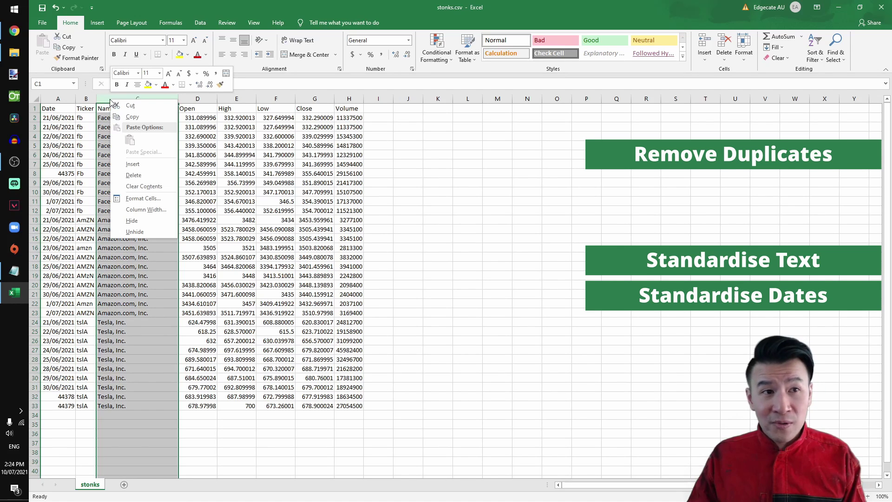
click(133, 164)
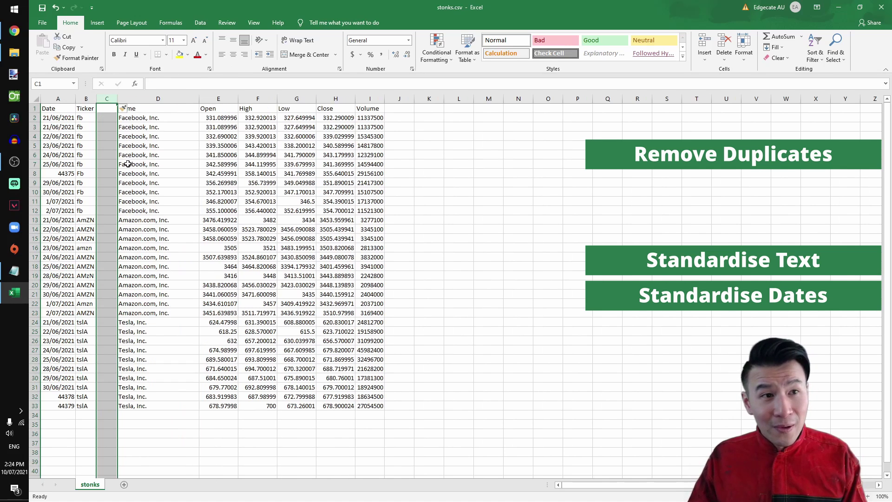
click(107, 118)
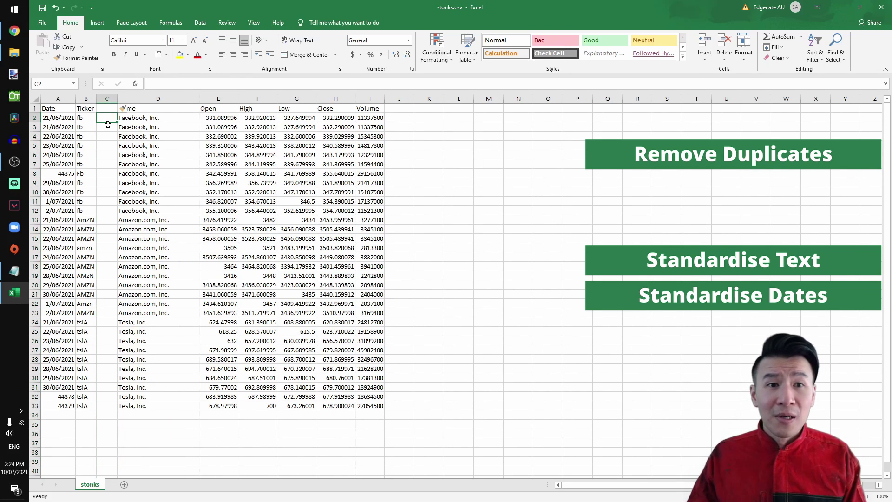
text(=)
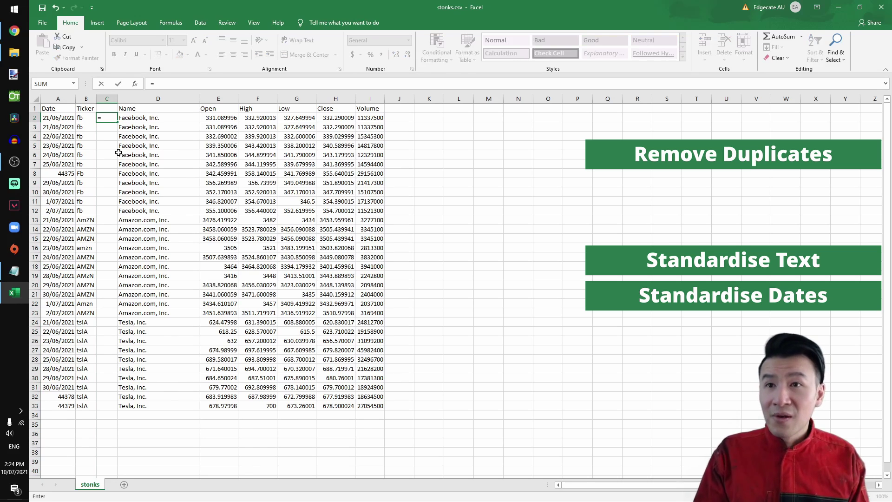
text(UPPER)
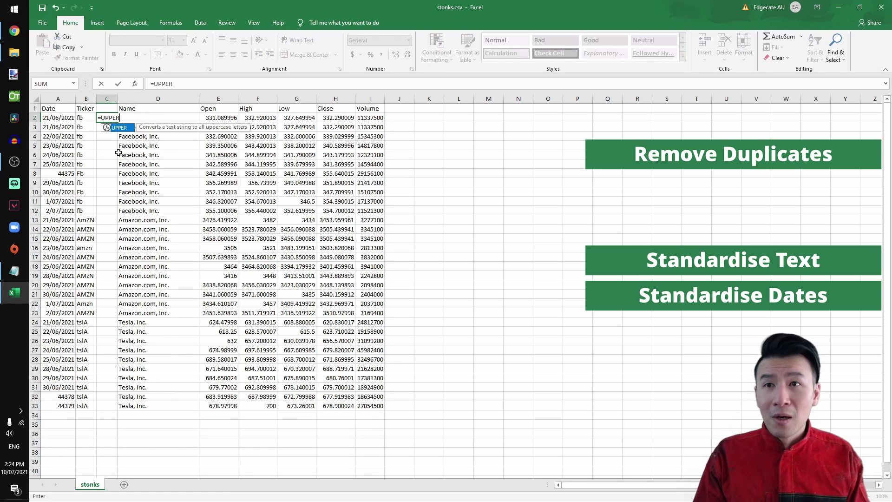
text(()
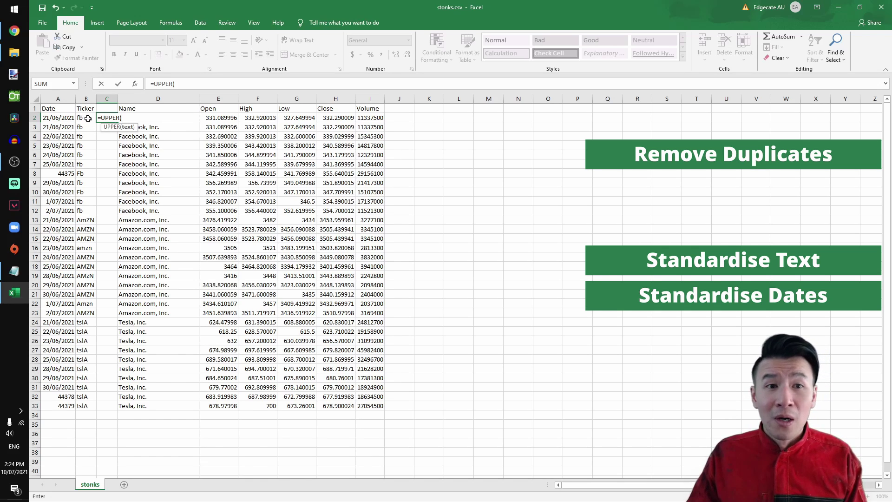
click(88, 117)
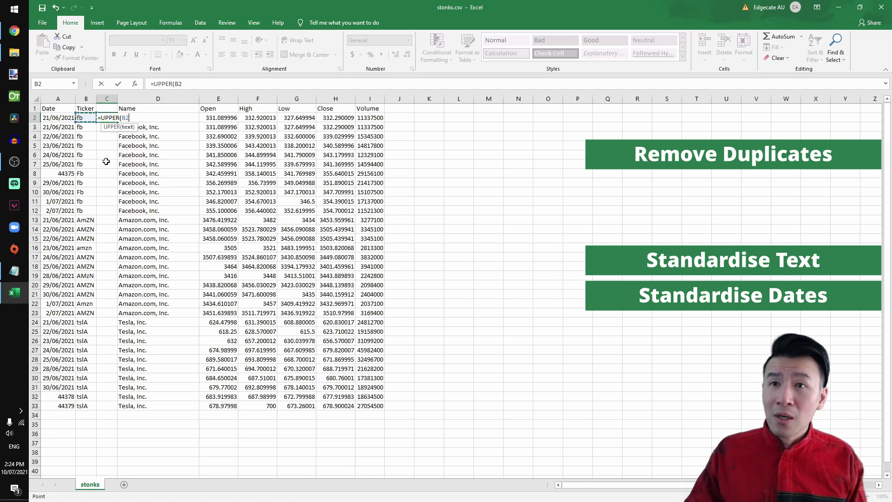
text())
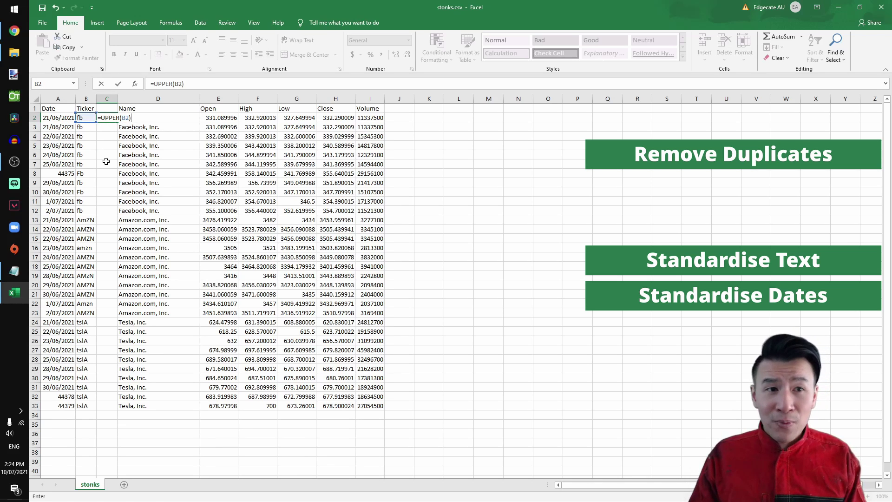
key(Return)
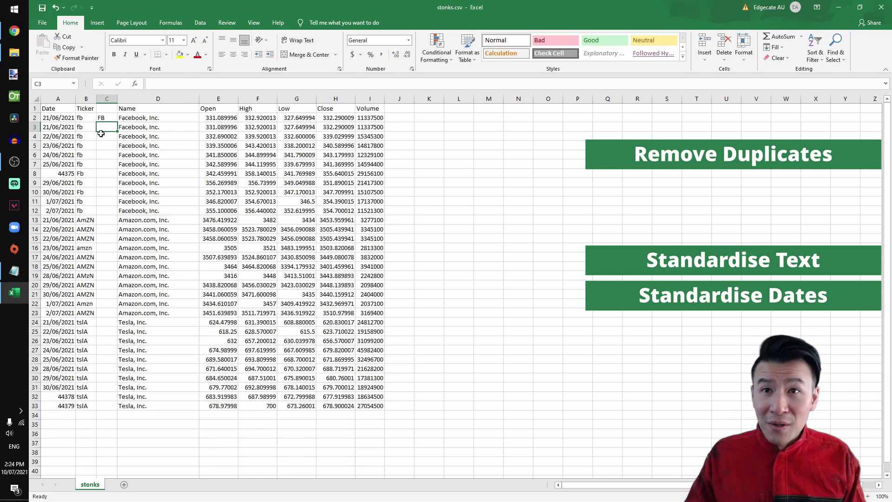
click(105, 117)
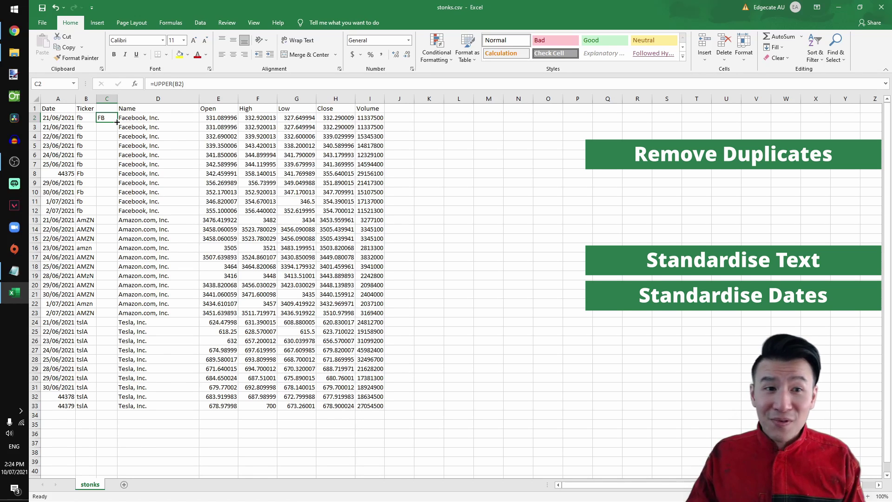
double_click(117, 121)
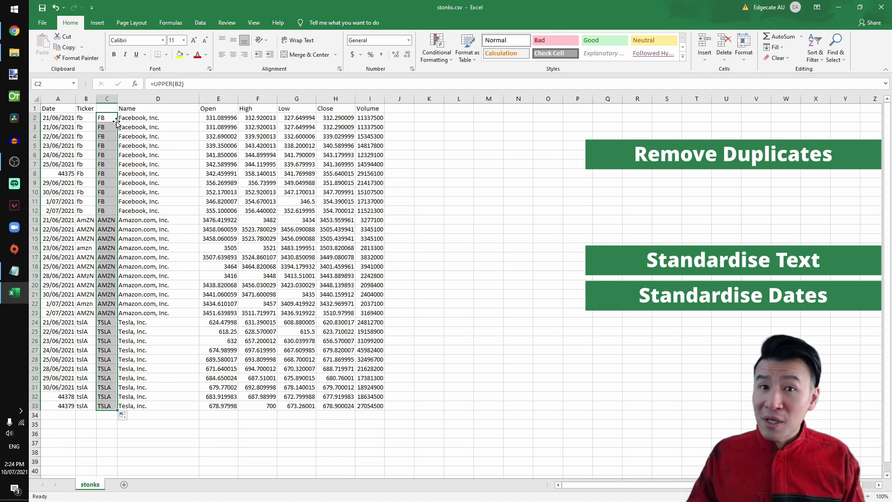
click(109, 117)
double_click(106, 118)
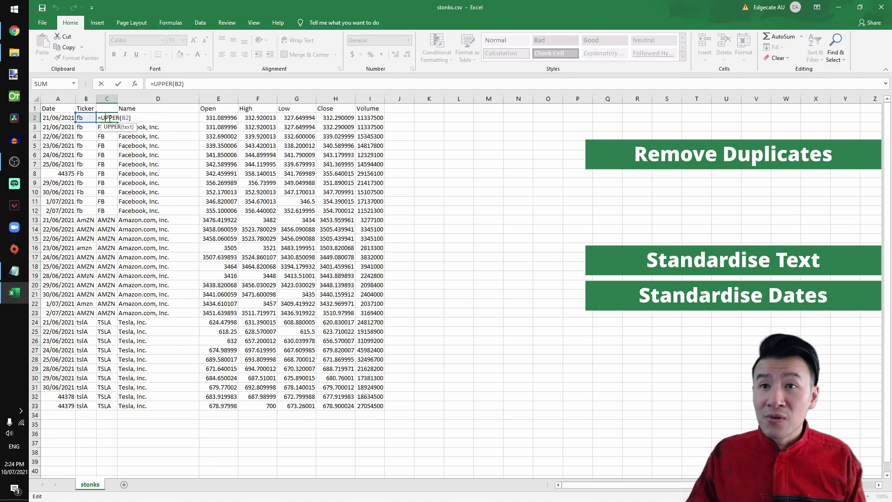
text(LOWER)
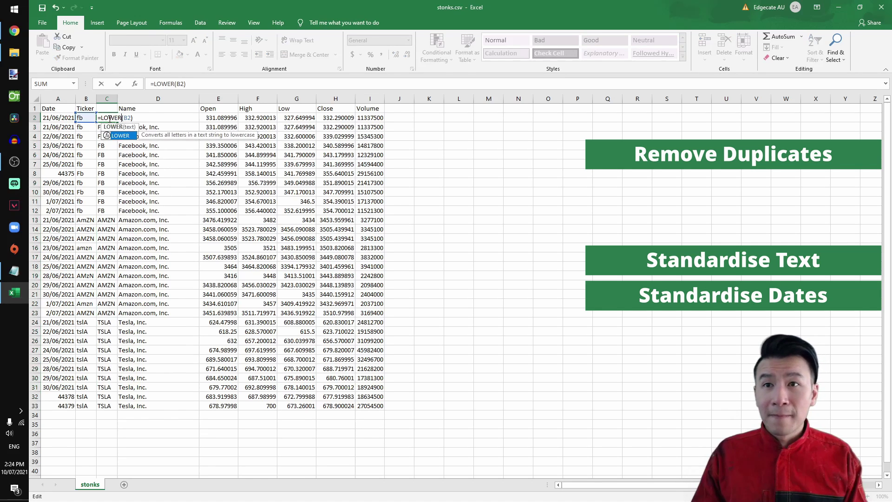
key(ctrl+Return)
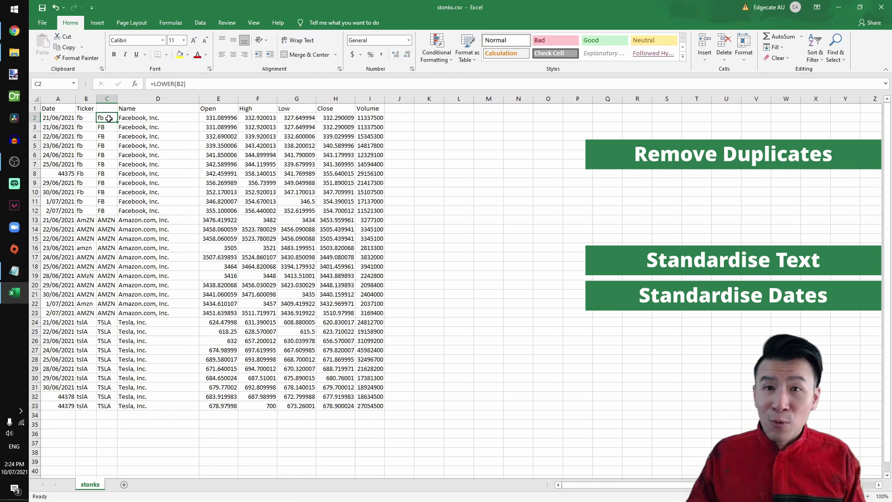
double_click(109, 118)
text(P)
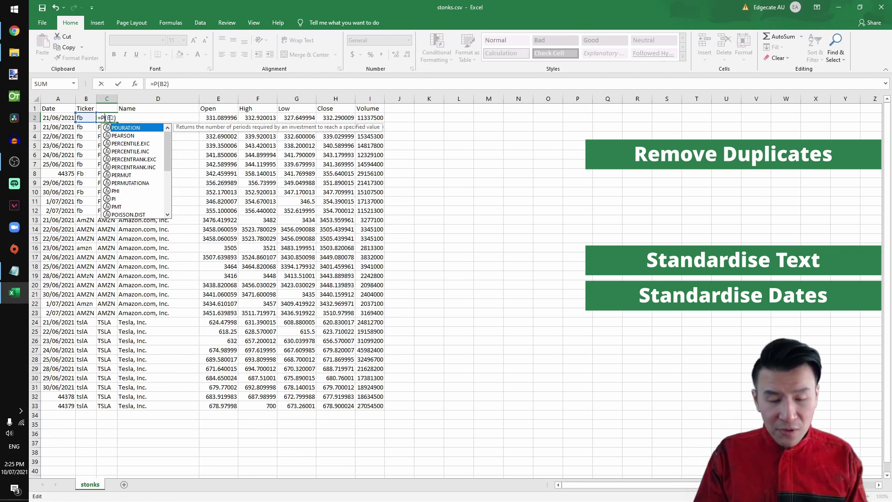
text(ROPER)
key(ctrl+Return)
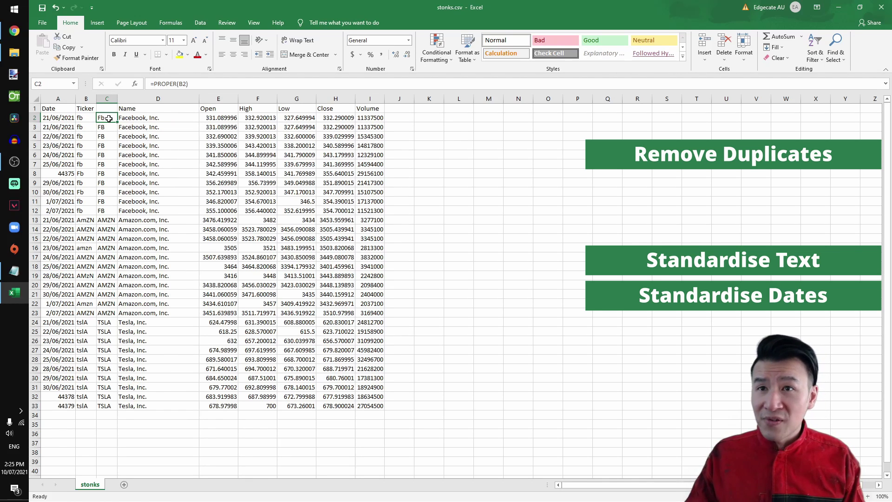
double_click(109, 118)
text(UPPER)
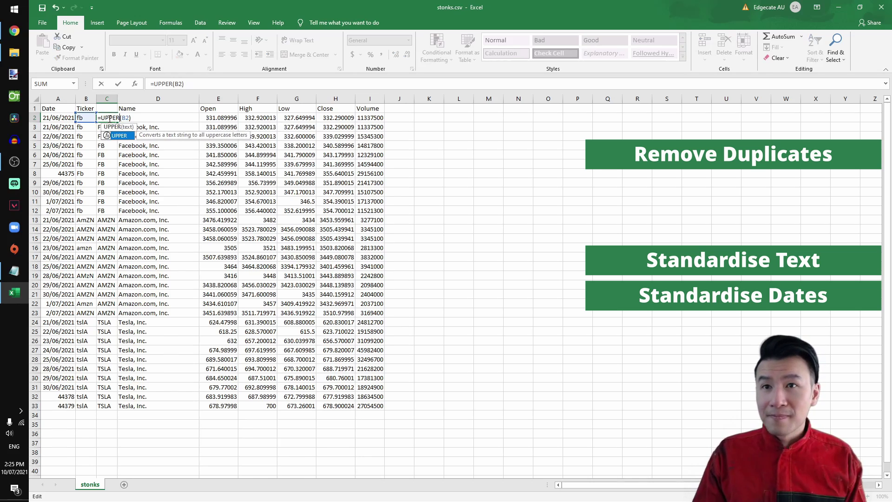
key(ctrl+Return)
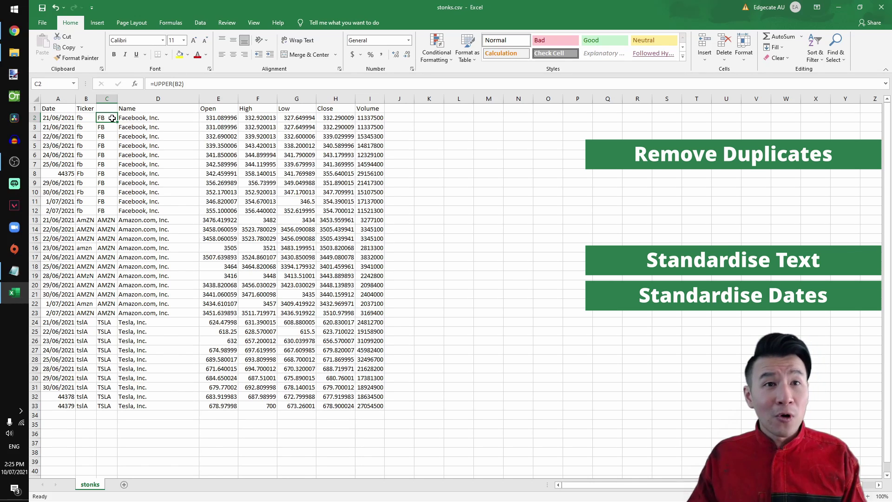
- Convert column C's UPPER formulas into plain uppercase values with Paste Values
right_click(111, 99)
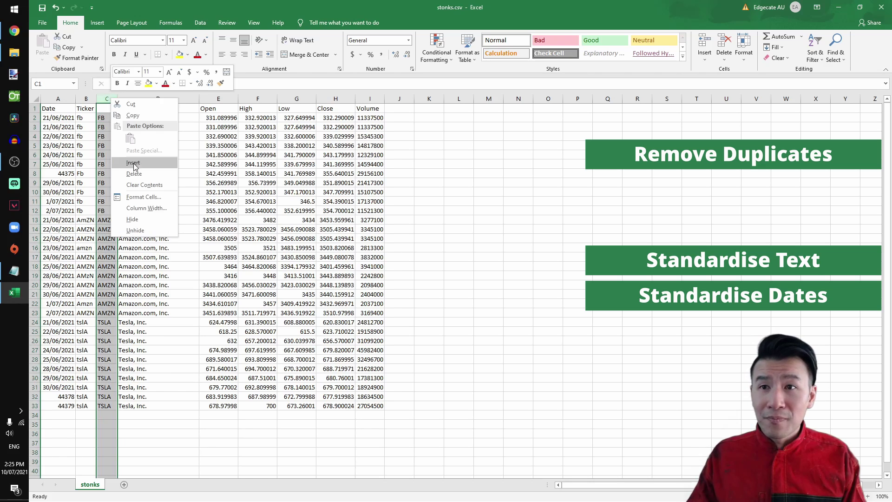
click(138, 115)
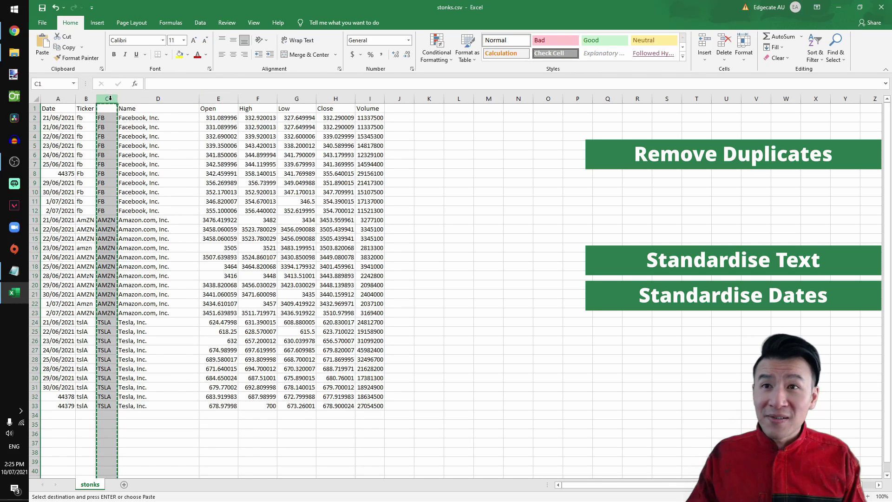
right_click(114, 120)
click(146, 143)
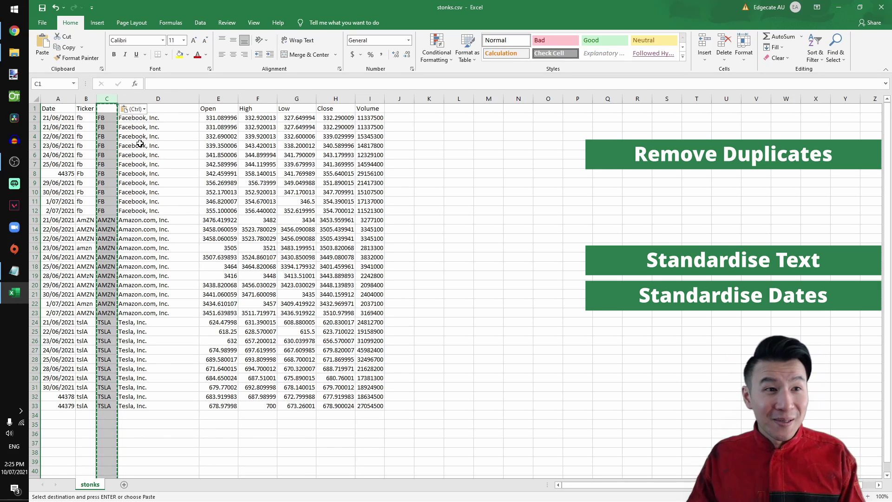
- Label column C 'Ticker' and delete the old mixed-case ticker column B
click(111, 108)
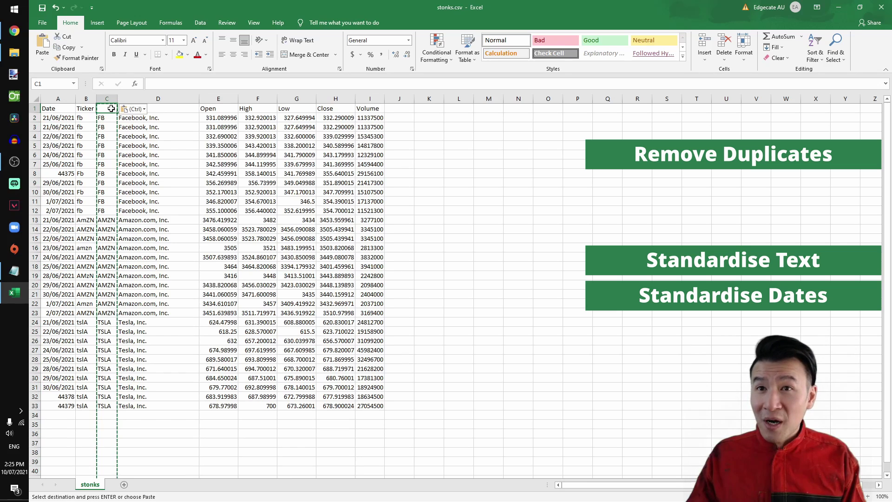
text(Ticke)
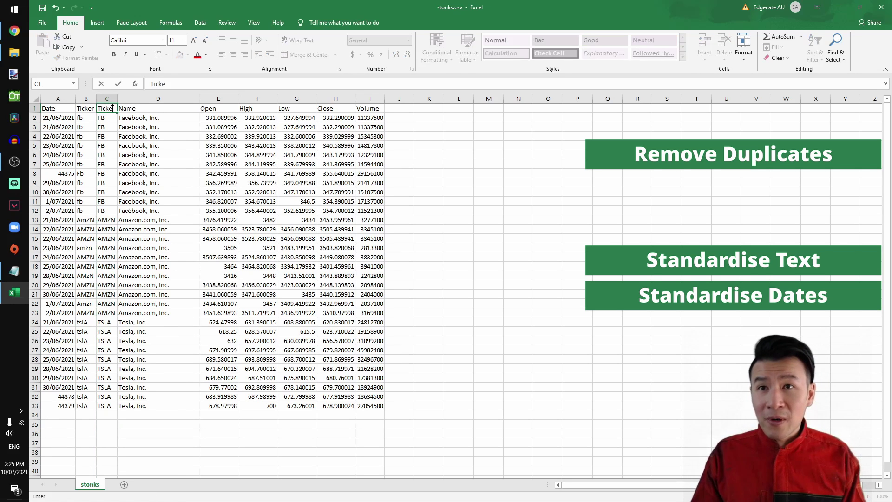
text(r)
key(Return)
right_click(87, 99)
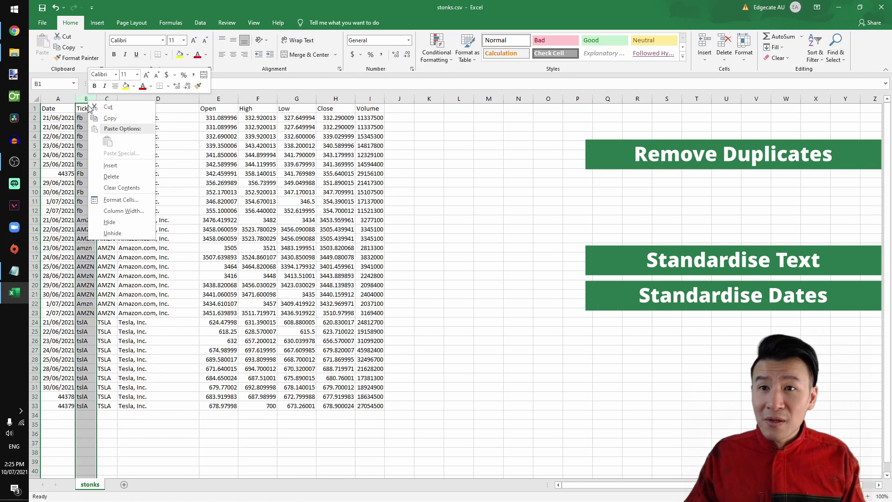
click(110, 177)
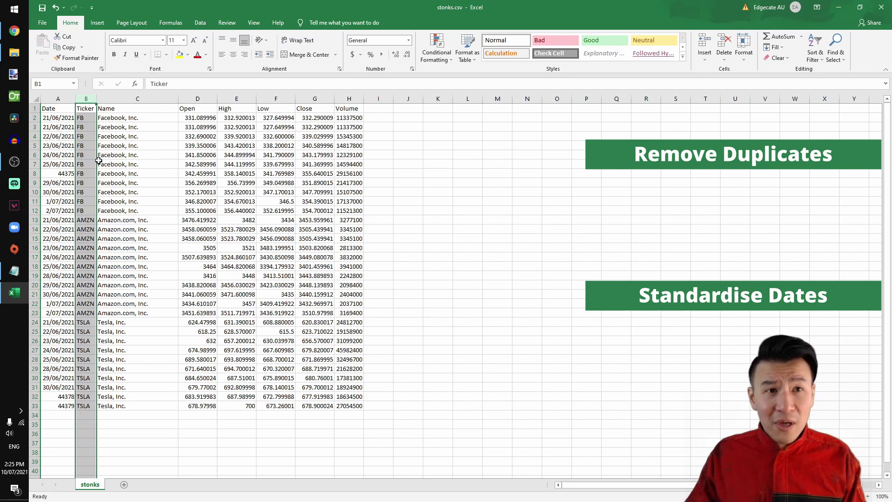
drag(62, 121, 60, 161)
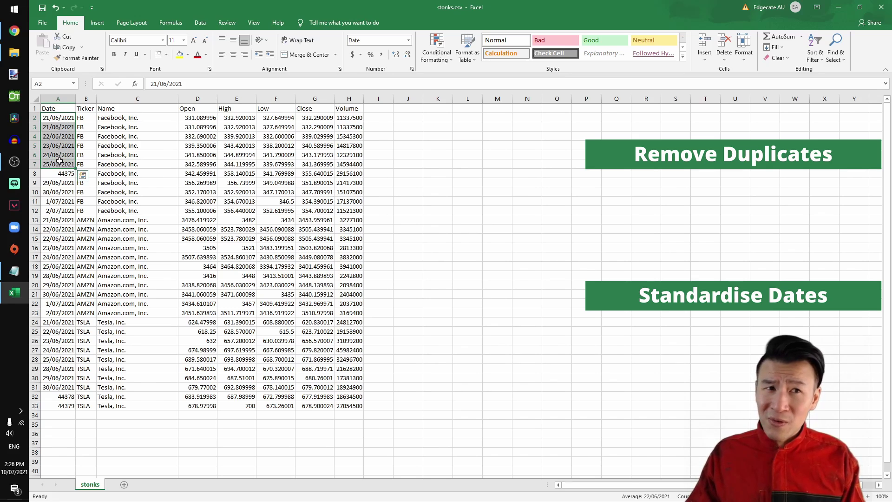
click(50, 175)
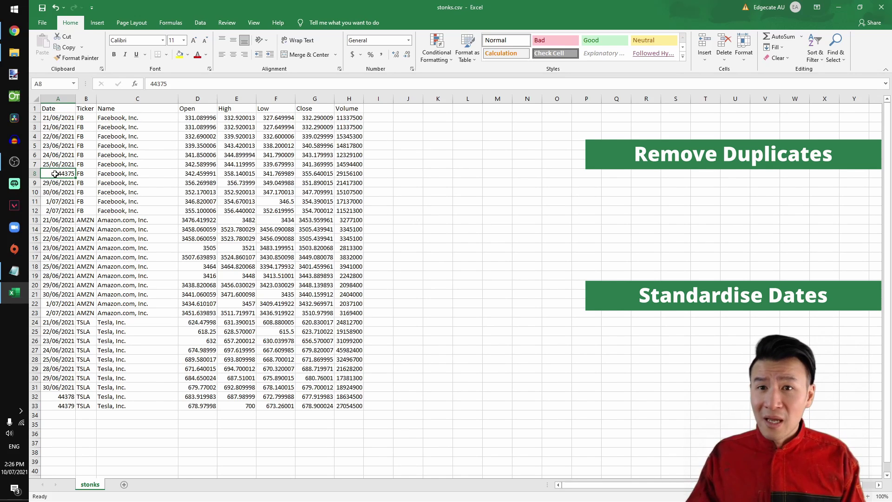
ctrl+click(63, 396)
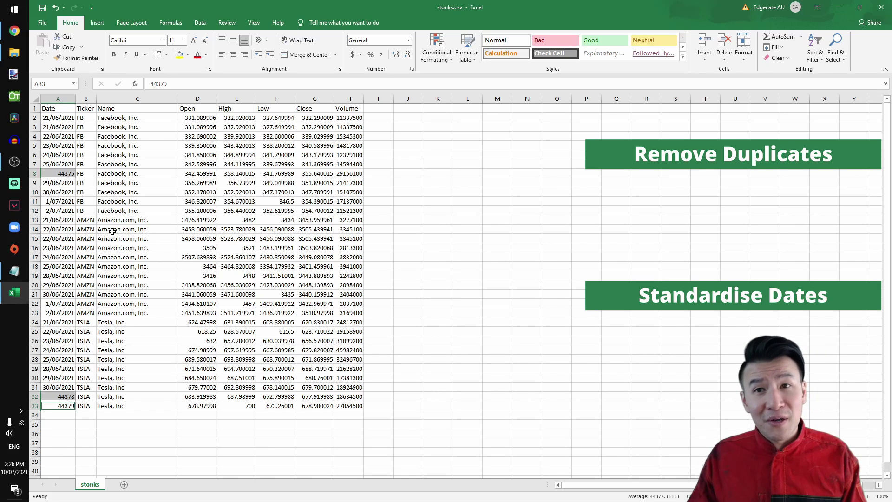
click(61, 181)
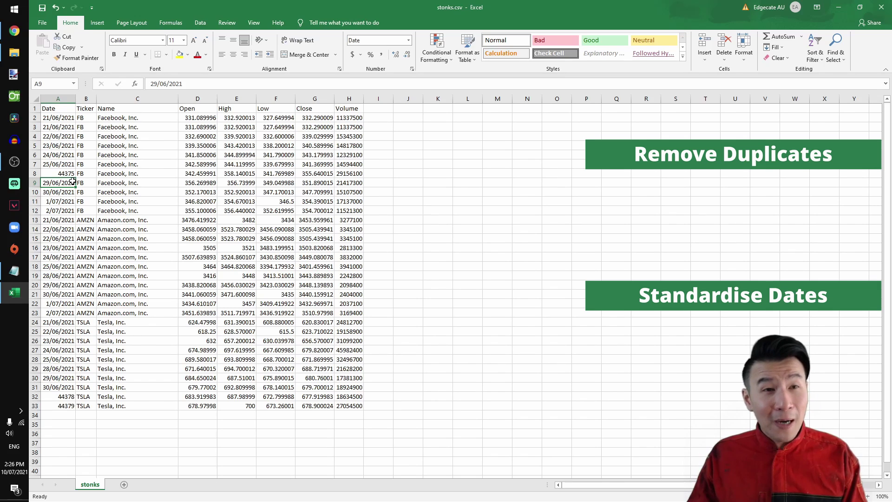
- Apply the Short Date number format to the whole Date column A
click(67, 98)
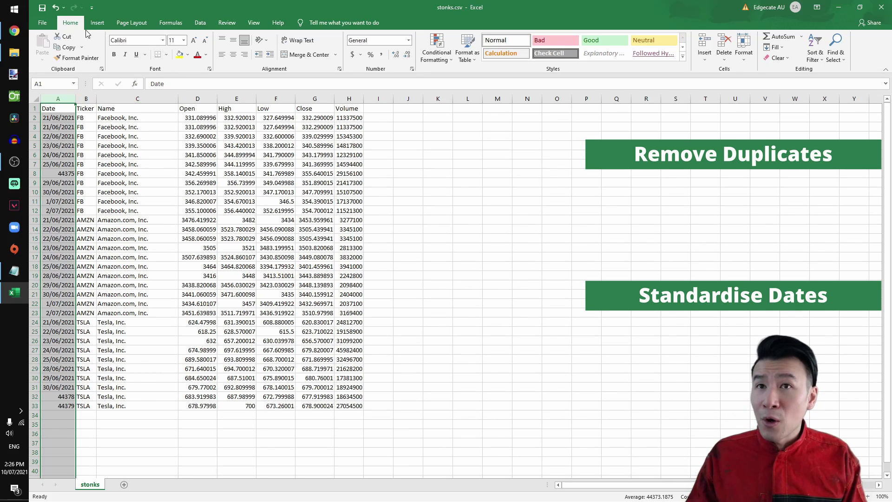
click(409, 41)
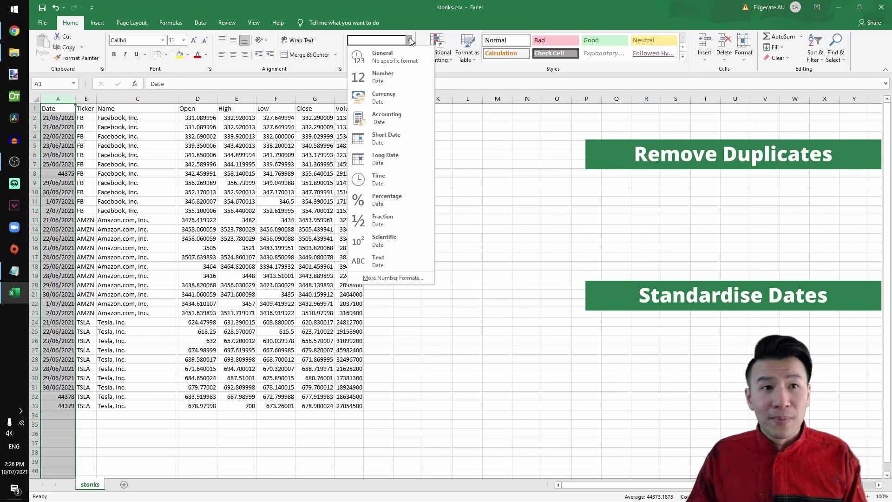
click(385, 136)
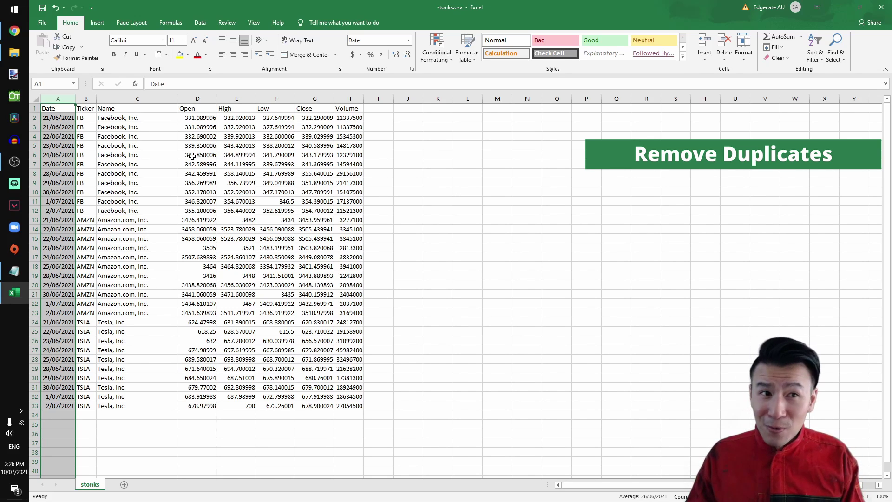
- Run Remove Duplicates across all columns, deleting 2 rows and leaving 30
click(61, 116)
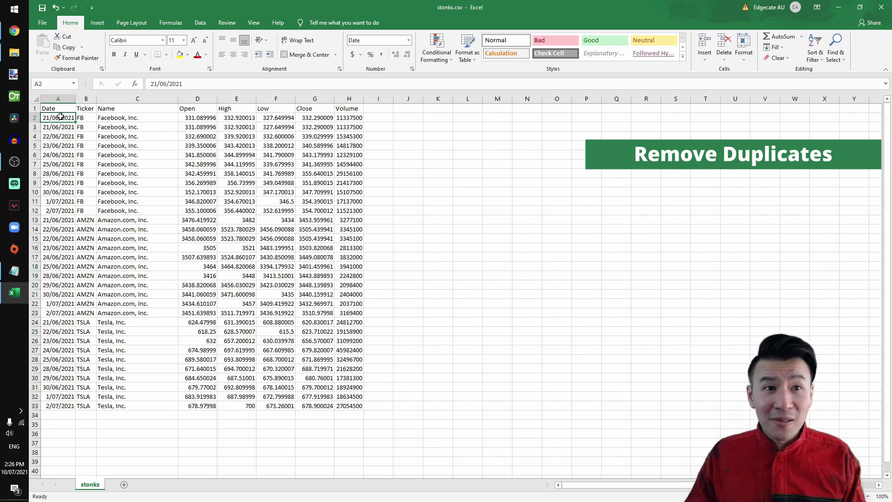
click(200, 22)
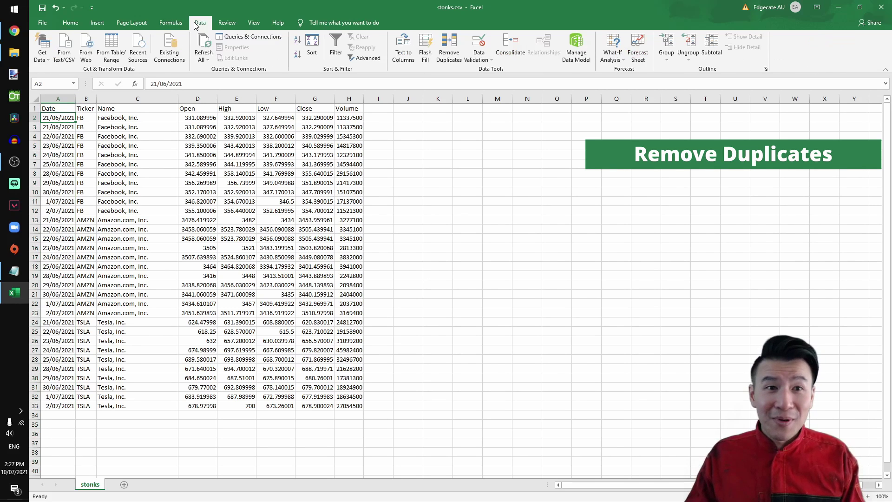
click(447, 54)
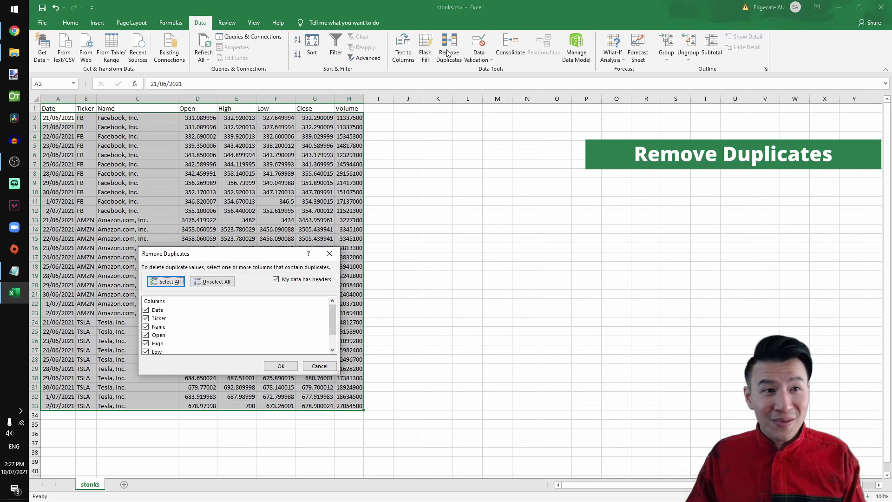
click(283, 367)
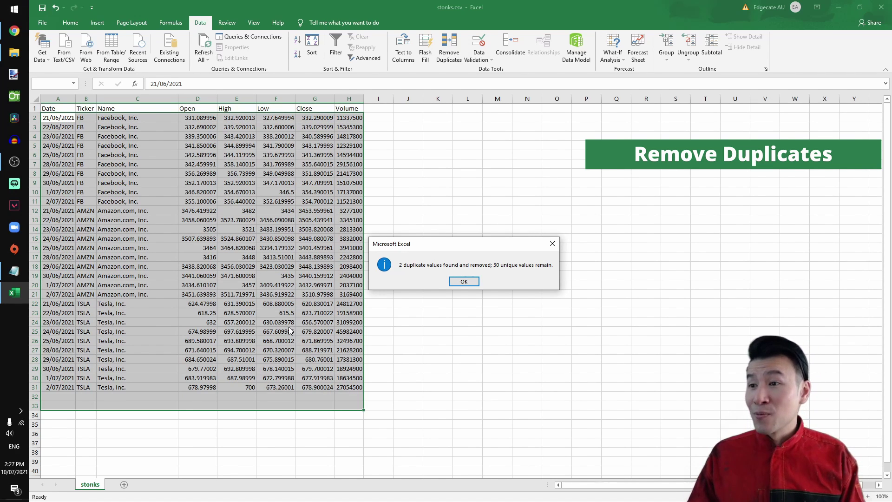
click(464, 281)
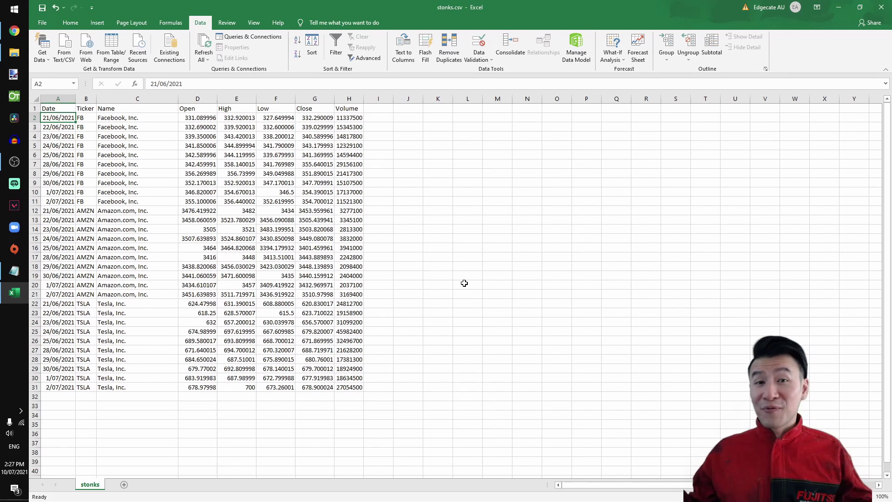